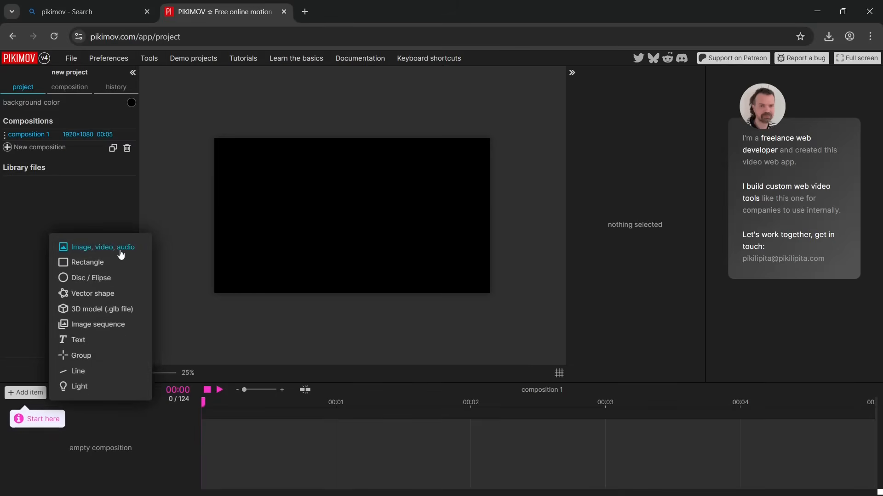
Import the images IMG_5251, IMG_5252, IMG_5253 and IMG_5254 from the Downloads folder into the composition
{"action": "left_click", "coordinate": [124, 251]}
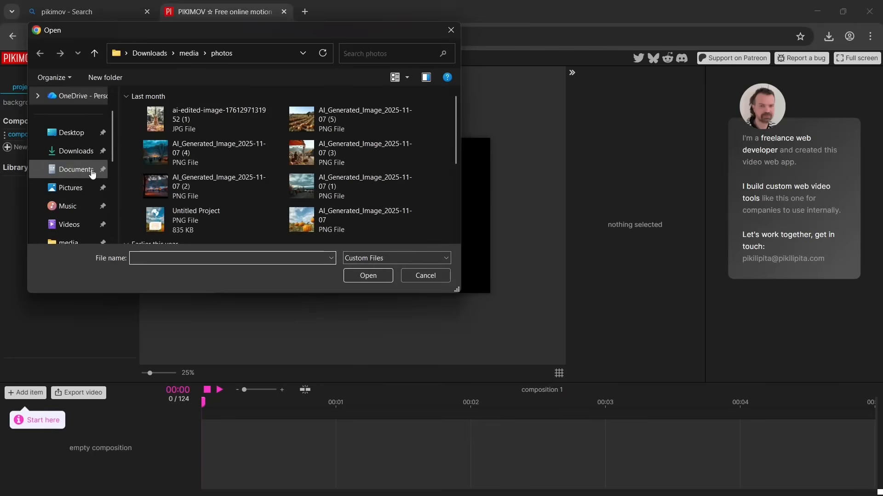
{"action": "left_click", "coordinate": [74, 151]}
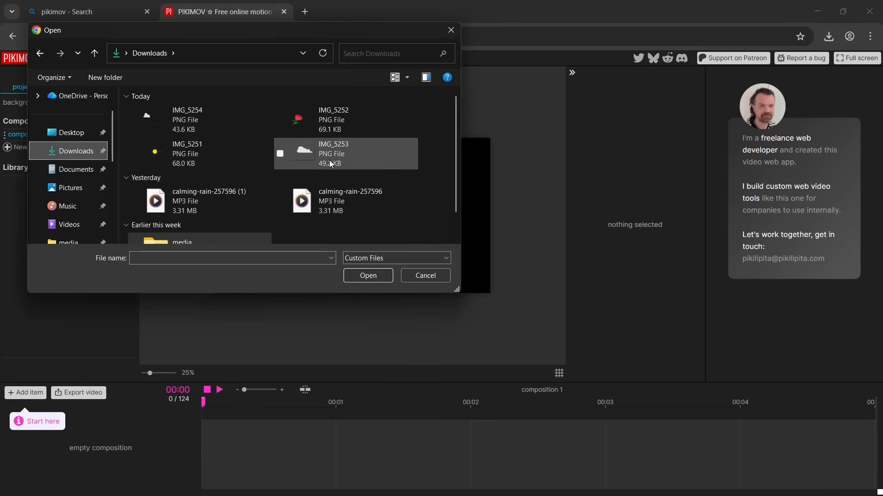
{"action": "left_click", "coordinate": [279, 150]}
{"action": "left_click", "coordinate": [134, 154]}
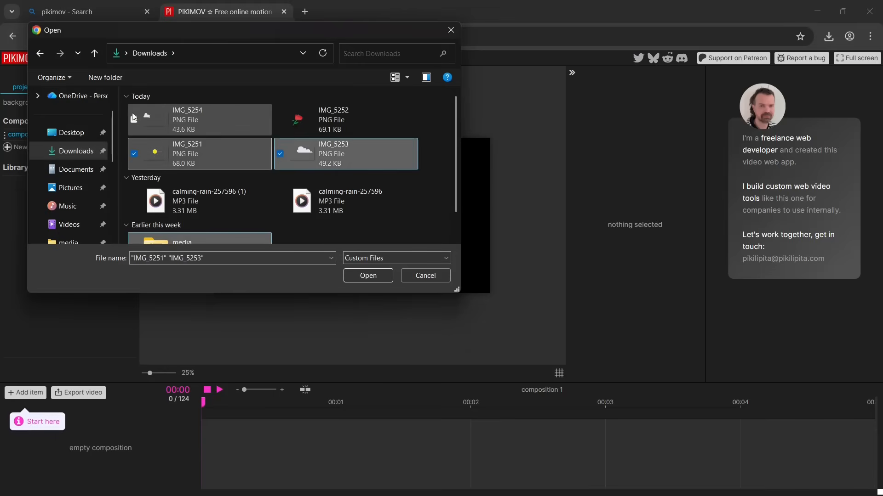
{"action": "left_click", "coordinate": [134, 120]}
{"action": "left_click", "coordinate": [281, 119]}
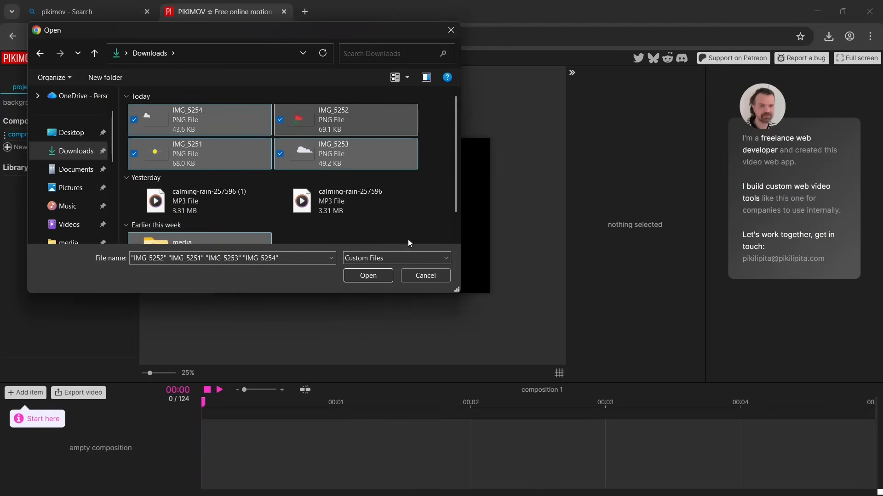
{"action": "left_click", "coordinate": [365, 277]}
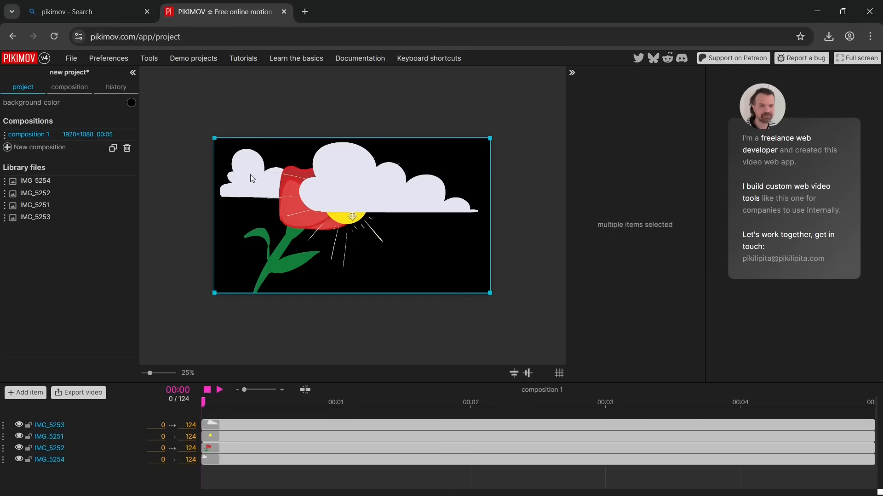
Change the project's background color to a bright sky blue
{"action": "left_click", "coordinate": [132, 105]}
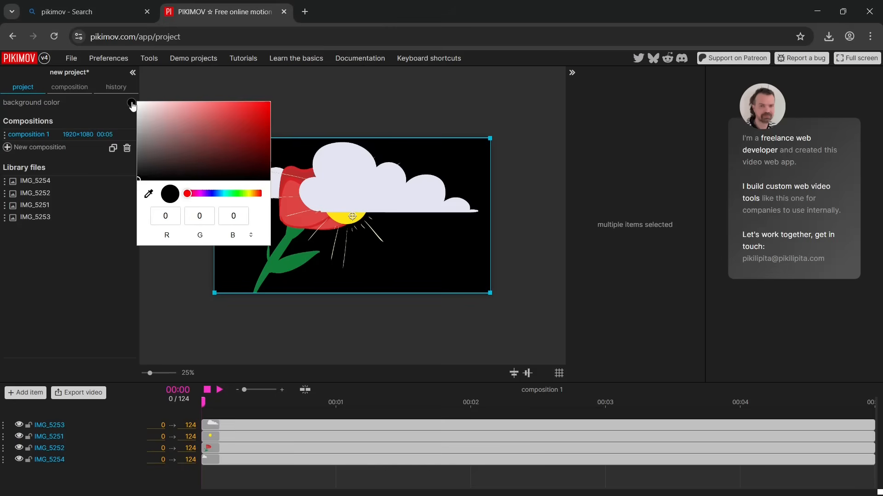
{"action": "left_click_drag", "start_coordinate": [226, 197], "coordinate": [221, 197]}
{"action": "left_click", "coordinate": [248, 106]}
{"action": "left_click", "coordinate": [148, 305]}
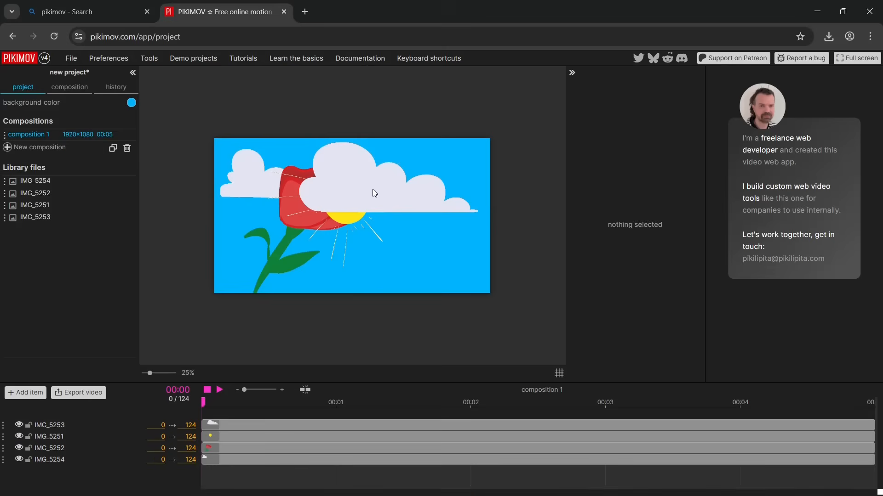
{"action": "left_click", "coordinate": [323, 425]}
{"action": "left_click", "coordinate": [311, 438]}
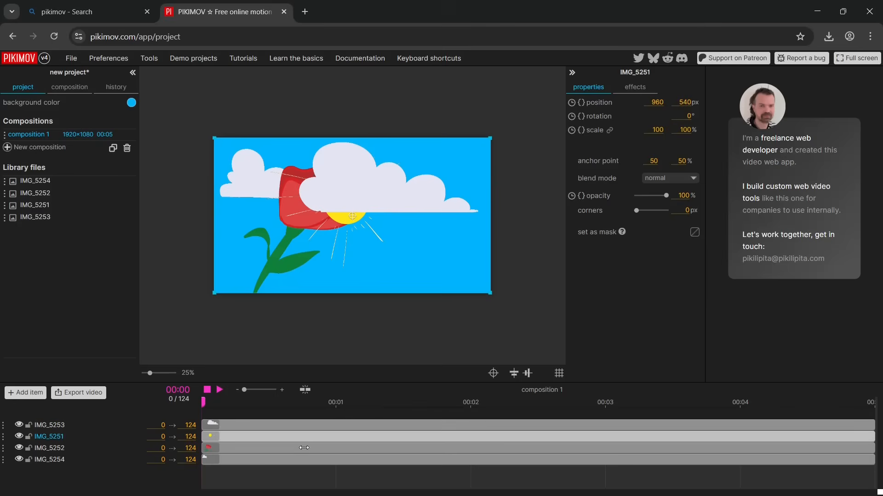
{"action": "left_click", "coordinate": [306, 448]}
{"action": "left_click", "coordinate": [173, 230]}
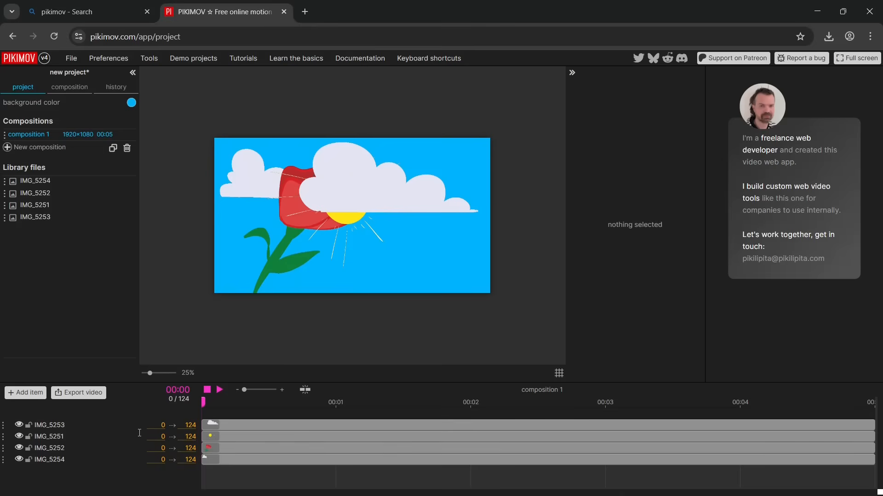
Reorder the layers so the flower image IMG_5252 sits above all the others
{"action": "left_click_drag", "start_coordinate": [4, 449], "coordinate": [7, 440]}
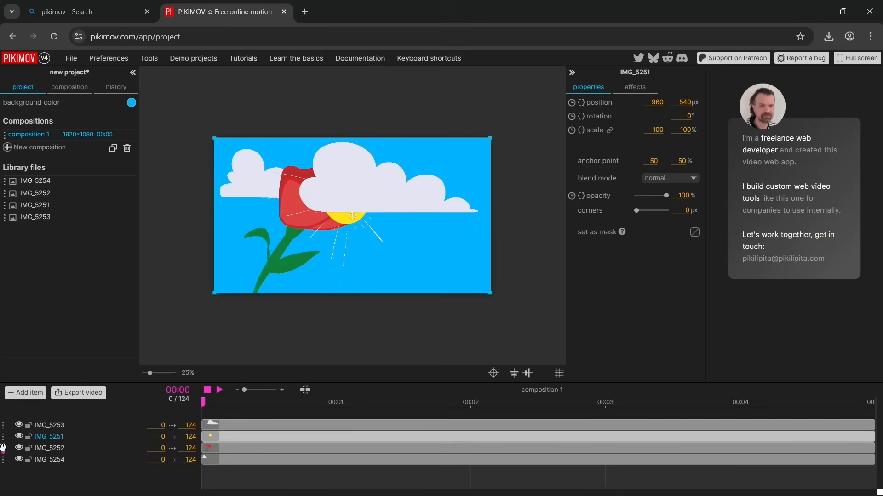
{"action": "left_click_drag", "start_coordinate": [3, 446], "coordinate": [2, 426]}
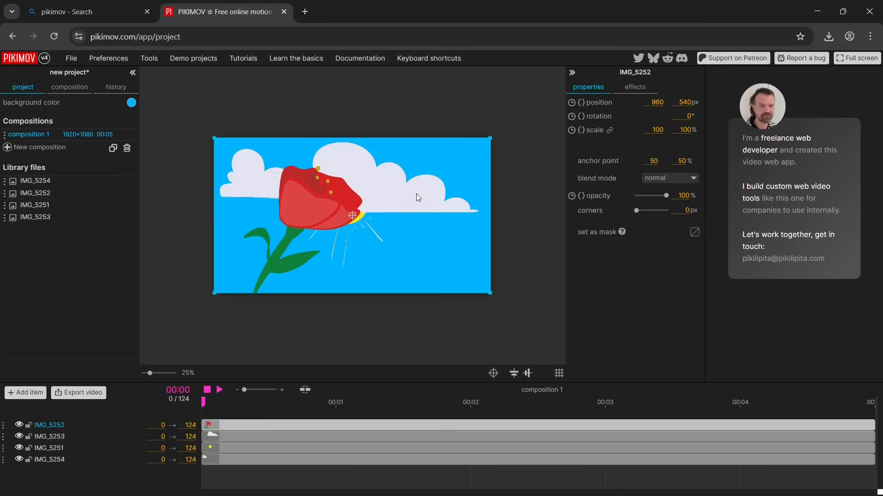
{"action": "left_click_drag", "start_coordinate": [411, 198], "coordinate": [433, 200]}
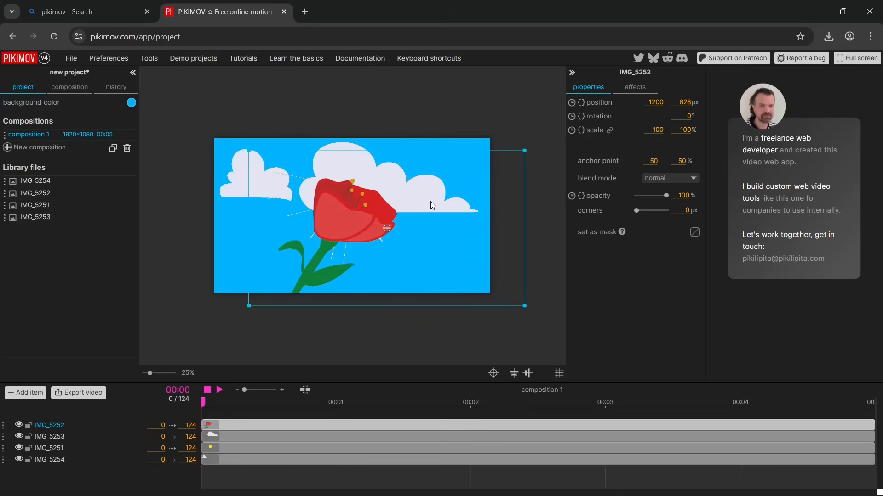
{"action": "key", "text": "ctrl+z"}
{"action": "left_click", "coordinate": [469, 104]}
{"action": "left_click", "coordinate": [427, 194]}
{"action": "left_click_drag", "start_coordinate": [428, 193], "coordinate": [430, 201]}
{"action": "left_click", "coordinate": [401, 129]}
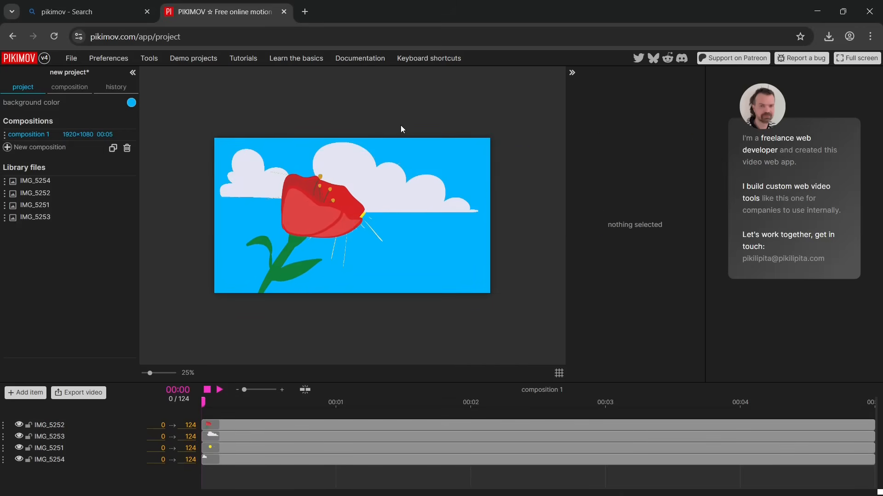
{"action": "key", "text": "ctrl+z"}
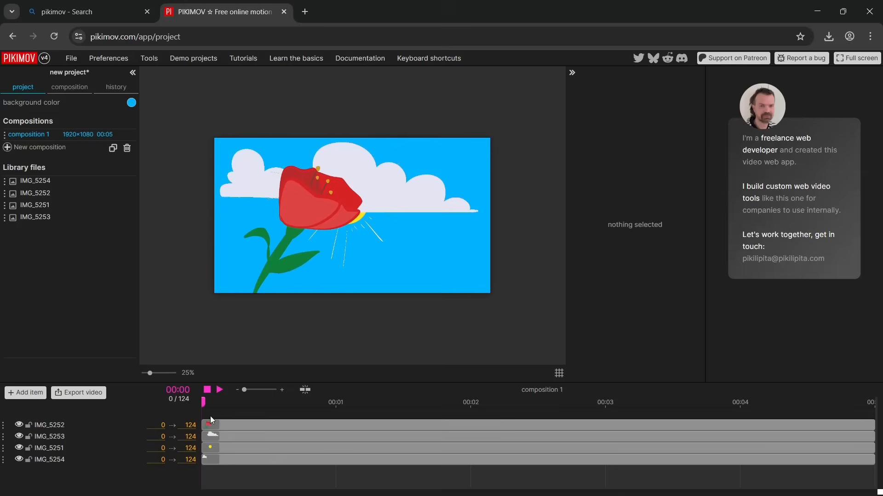
Move the large cloud IMG_5253 rightward to about x 2352, y 536 and start animating its position at frame 0
{"action": "left_click", "coordinate": [230, 441]}
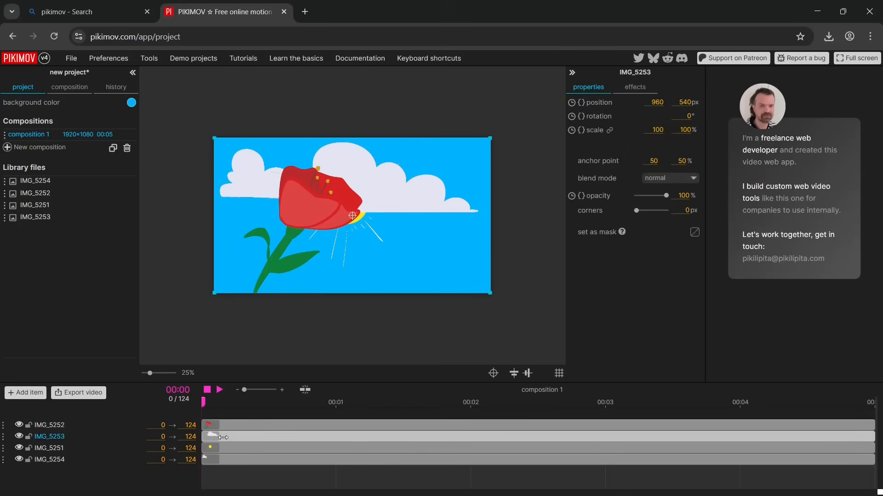
{"action": "left_click_drag", "start_coordinate": [408, 185], "coordinate": [523, 173]}
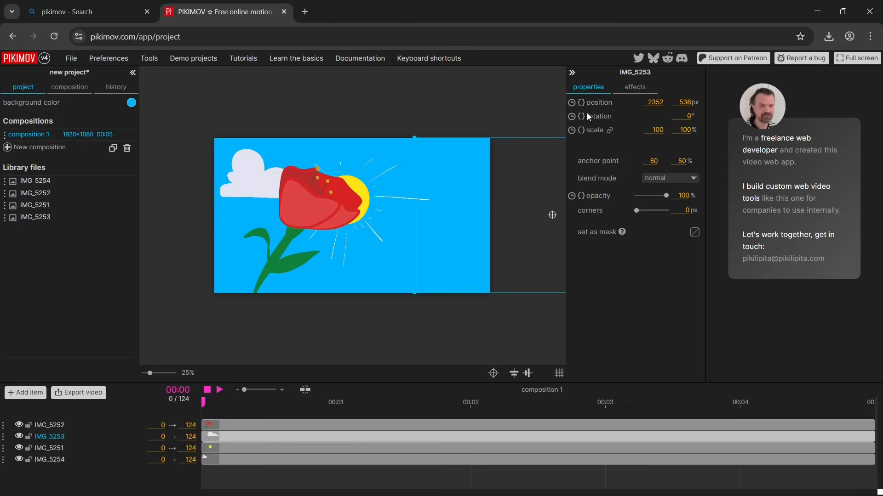
{"action": "left_click", "coordinate": [571, 103]}
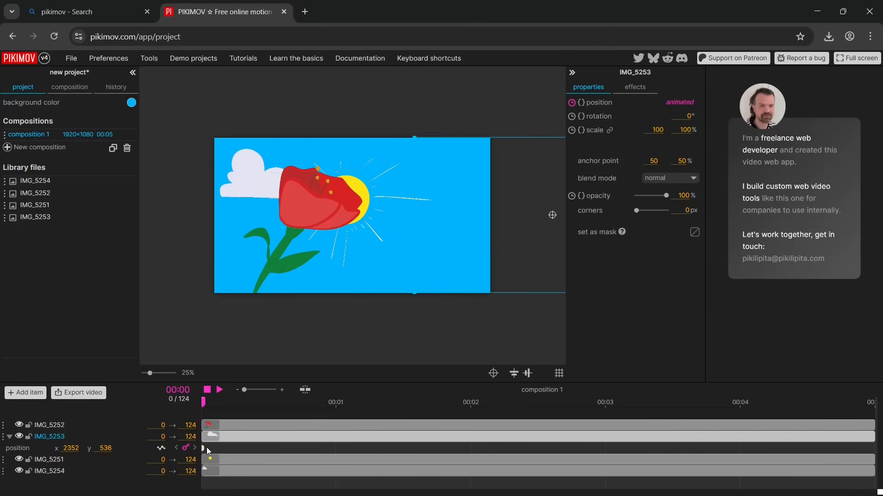
{"action": "mouse_move", "coordinate": [203, 449]}
{"action": "left_mouse_down"}
{"action": "mouse_move", "coordinate": [482, 445]}
{"action": "mouse_move", "coordinate": [203, 441]}
{"action": "mouse_move", "coordinate": [598, 440]}
{"action": "mouse_move", "coordinate": [197, 433]}
{"action": "left_mouse_up"}
Add a position keyframe for the large cloud at frame 124 and move it back to about x 952, y 540
{"action": "left_click_drag", "start_coordinate": [202, 401], "coordinate": [871, 439]}
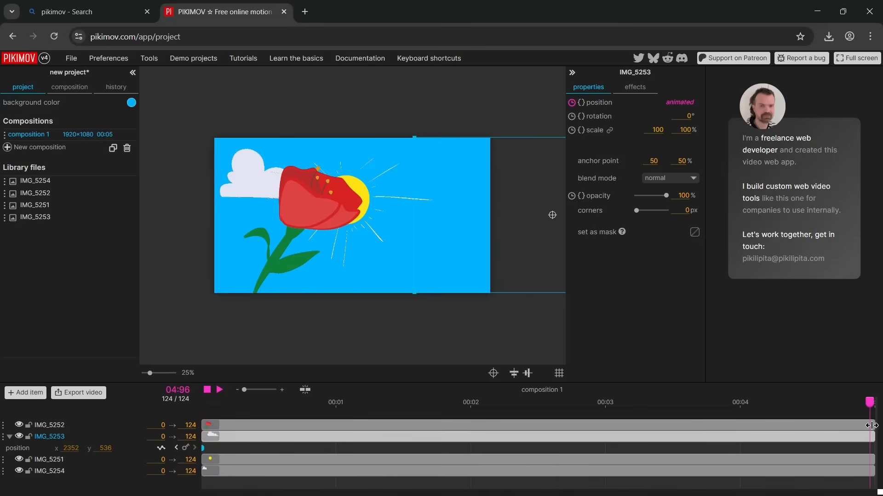
{"action": "left_click", "coordinate": [186, 447]}
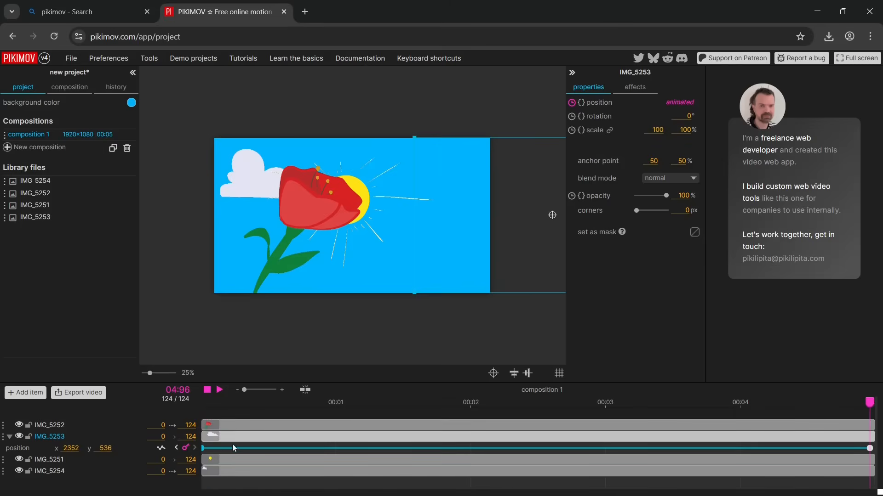
{"action": "left_click", "coordinate": [869, 448]}
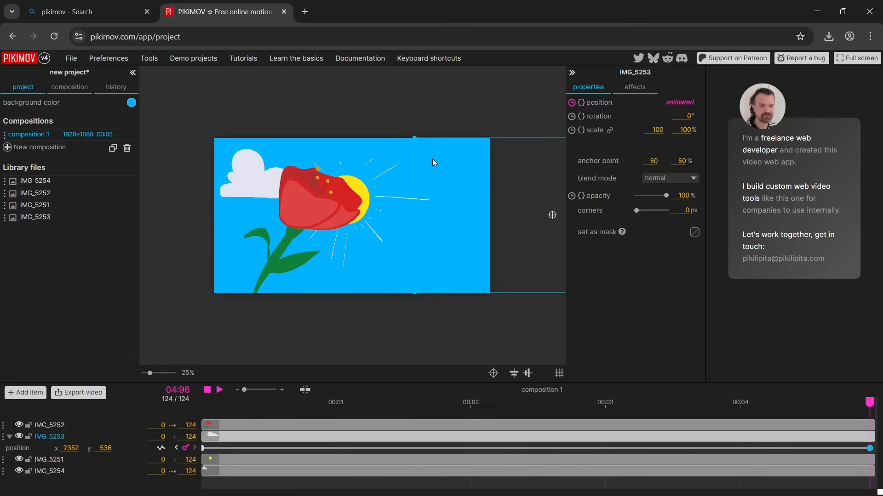
{"action": "left_click_drag", "start_coordinate": [553, 216], "coordinate": [351, 215]}
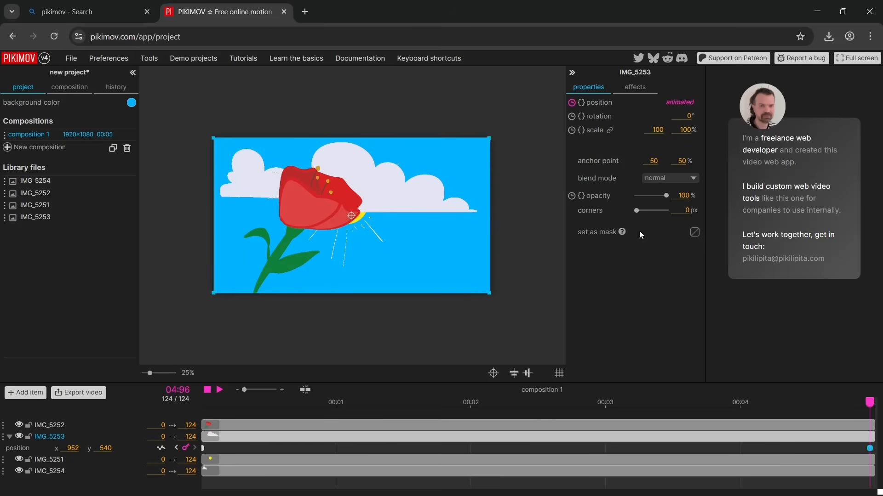
Play the composition from the start to preview the large cloud sliding in
{"action": "left_click_drag", "start_coordinate": [861, 409], "coordinate": [141, 422]}
{"action": "left_click", "coordinate": [220, 390]}
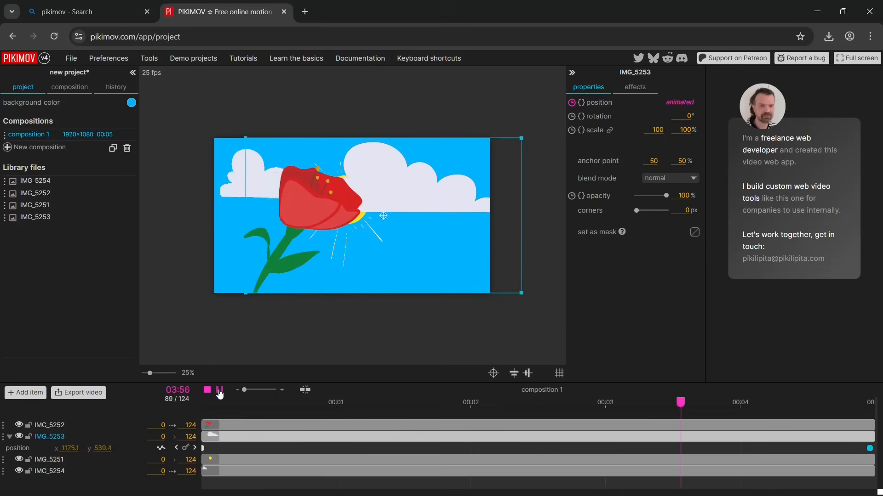
{"action": "left_click", "coordinate": [220, 392]}
In the graph editor for the large cloud's position, pull the start keyframe's x handle down to about 0.6 seconds
{"action": "left_click_drag", "start_coordinate": [817, 403], "coordinate": [234, 403]}
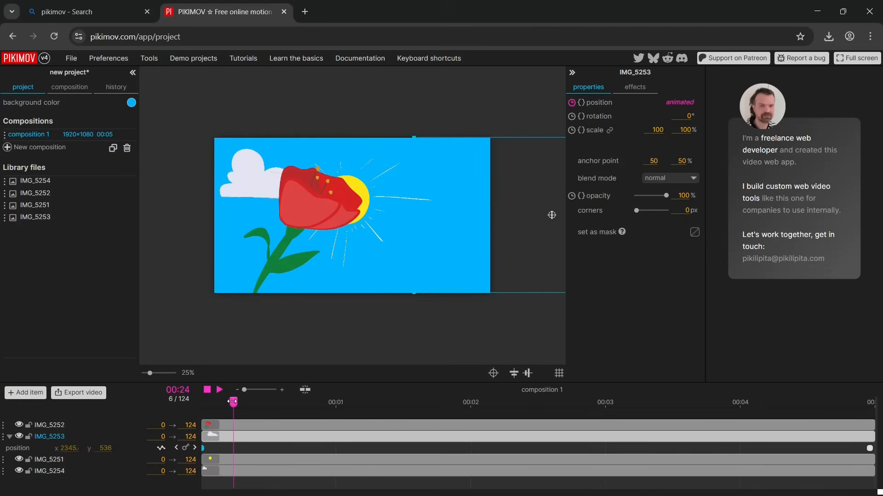
{"action": "left_click", "coordinate": [162, 453]}
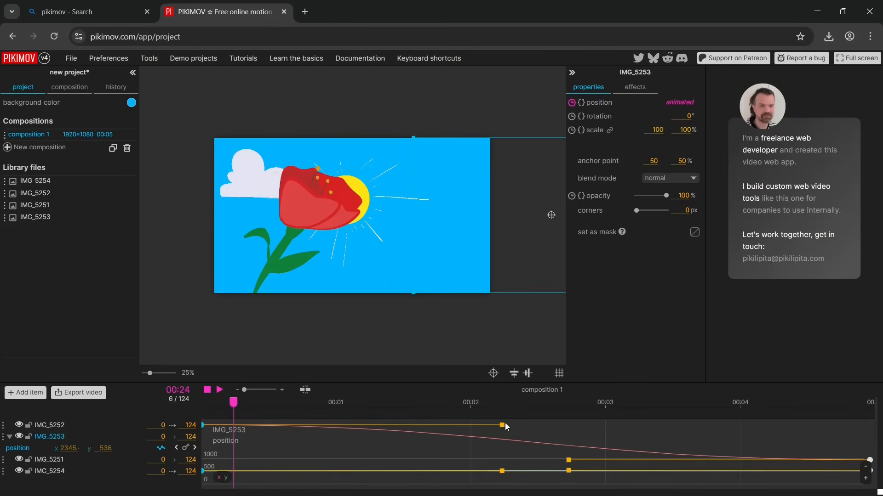
{"action": "left_click_drag", "start_coordinate": [503, 428], "coordinate": [285, 465]}
Play the animation from frame 0 to check the large cloud's adjusted easing
{"action": "left_click_drag", "start_coordinate": [235, 401], "coordinate": [184, 404]}
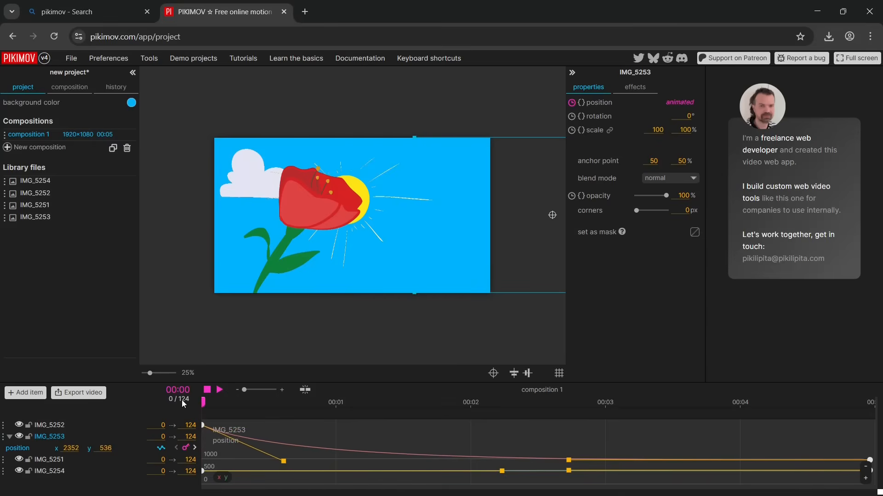
{"action": "left_click", "coordinate": [219, 389]}
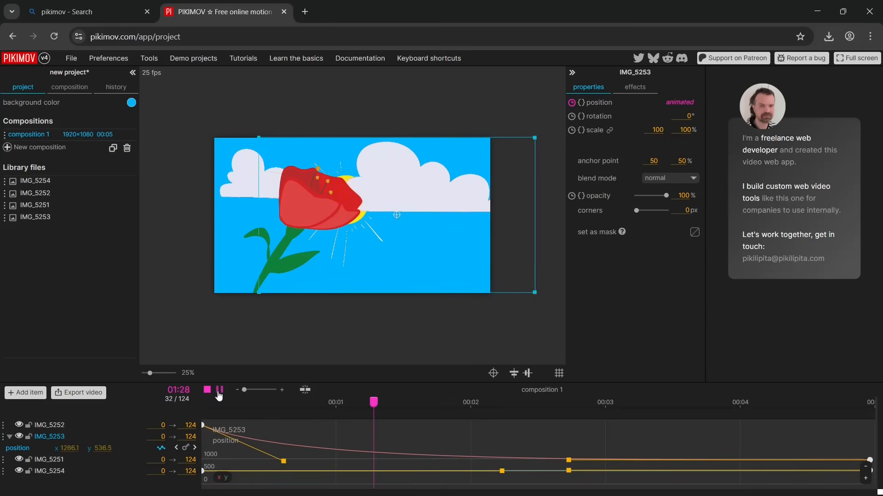
{"action": "left_click", "coordinate": [219, 391]}
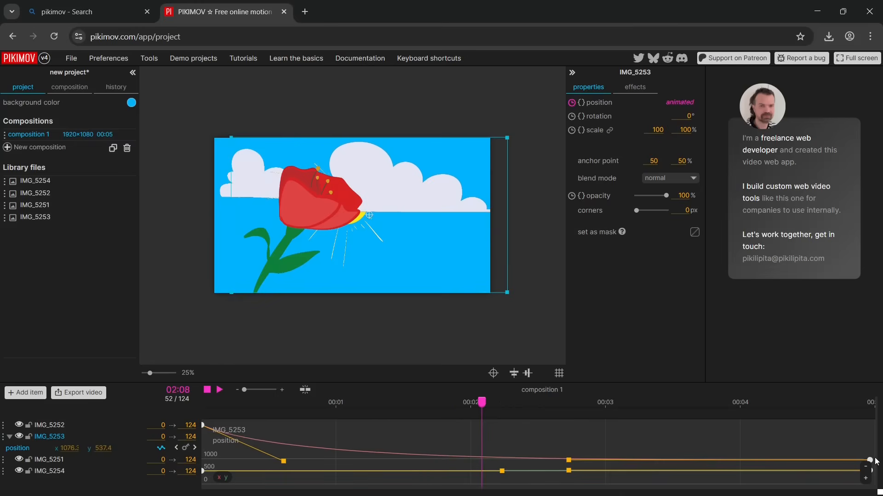
Raise the cloud's final x keyframe at about 4.8 seconds, pull its handle down to about 4.1 seconds, and lift the start handle
{"action": "left_click_drag", "start_coordinate": [872, 462], "coordinate": [843, 434]}
{"action": "left_click", "coordinate": [557, 439]}
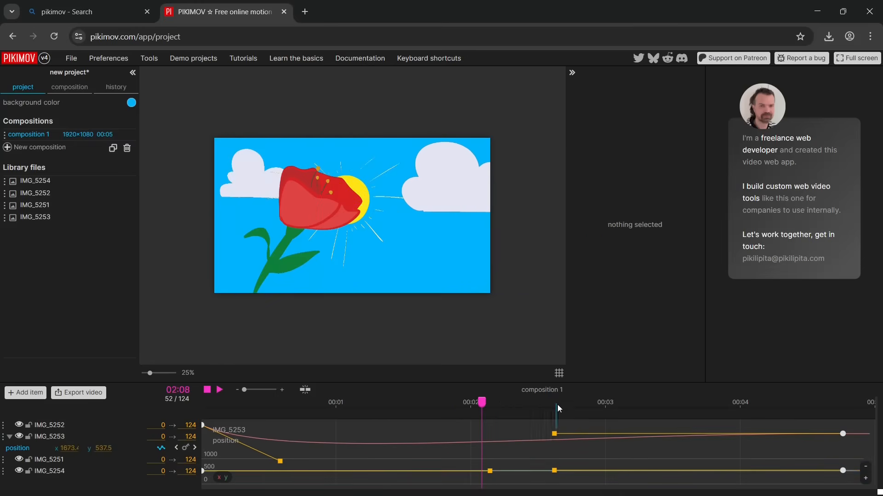
{"action": "left_click_drag", "start_coordinate": [556, 432], "coordinate": [756, 473]}
{"action": "left_click_drag", "start_coordinate": [282, 467], "coordinate": [277, 410]}
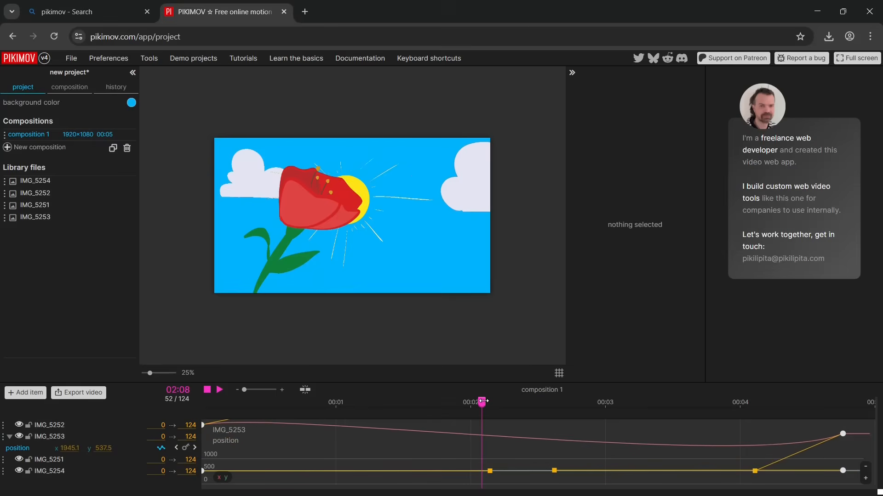
Return to the beginning and preview the cloud's motion with the reshaped x curve
{"action": "left_click_drag", "start_coordinate": [482, 402], "coordinate": [166, 417]}
{"action": "left_click", "coordinate": [220, 392]}
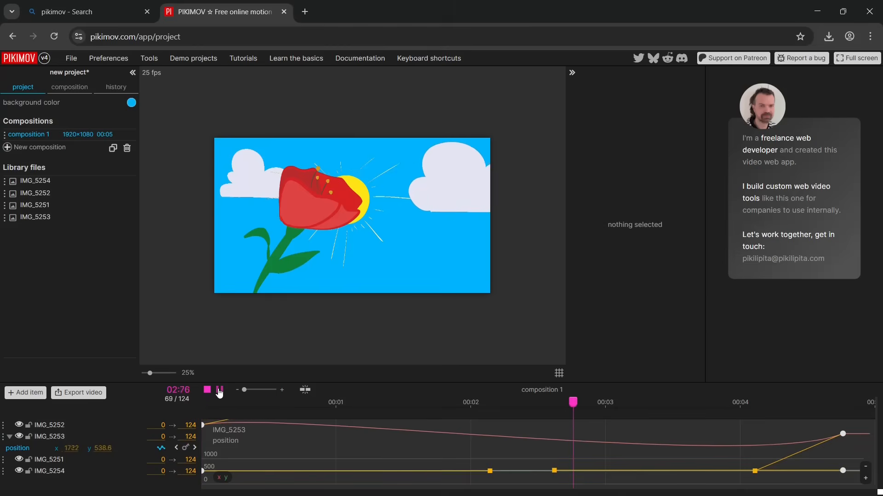
{"action": "left_click", "coordinate": [219, 391]}
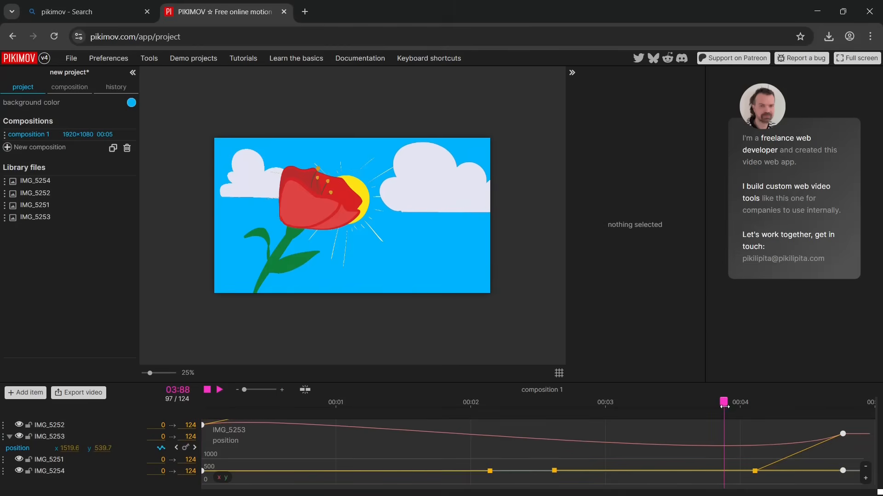
Shift the cloud's final position keyframe to about 4.4 seconds, pull its x handle steeply upward, and preview from about frame 81
{"action": "left_click_drag", "start_coordinate": [842, 435], "coordinate": [789, 435]}
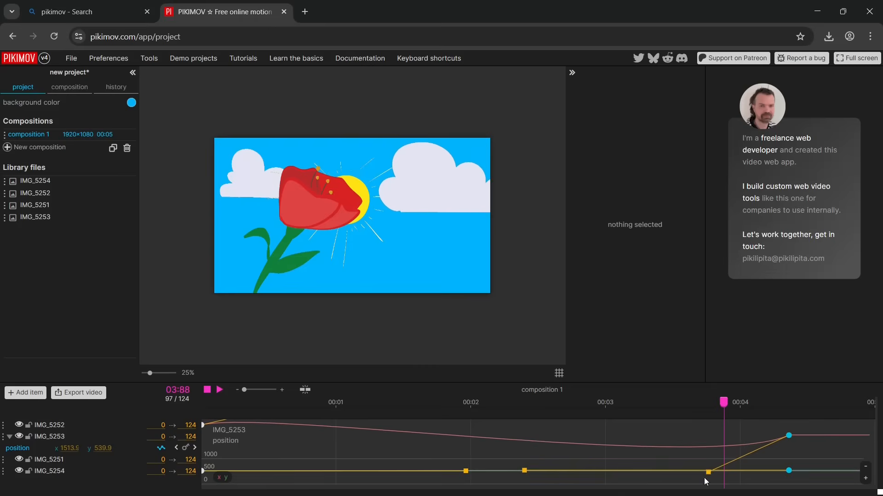
{"action": "left_click_drag", "start_coordinate": [710, 476], "coordinate": [802, 415]}
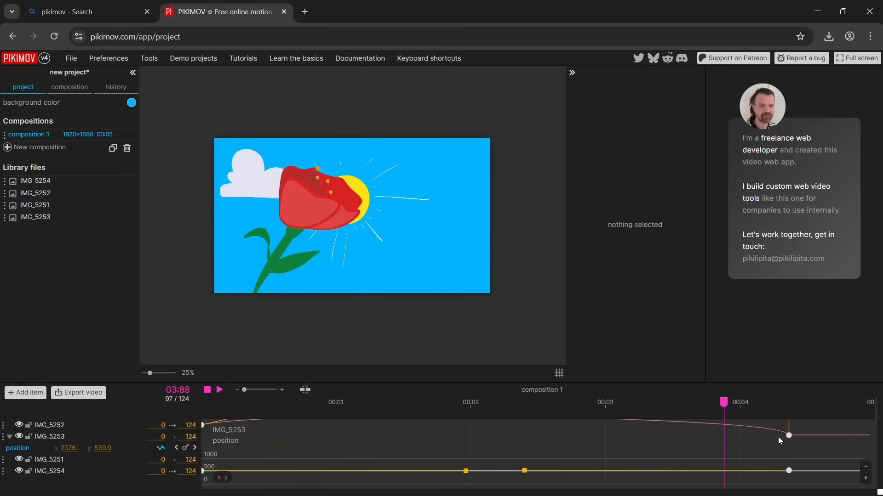
{"action": "left_click_drag", "start_coordinate": [716, 402], "coordinate": [637, 402]}
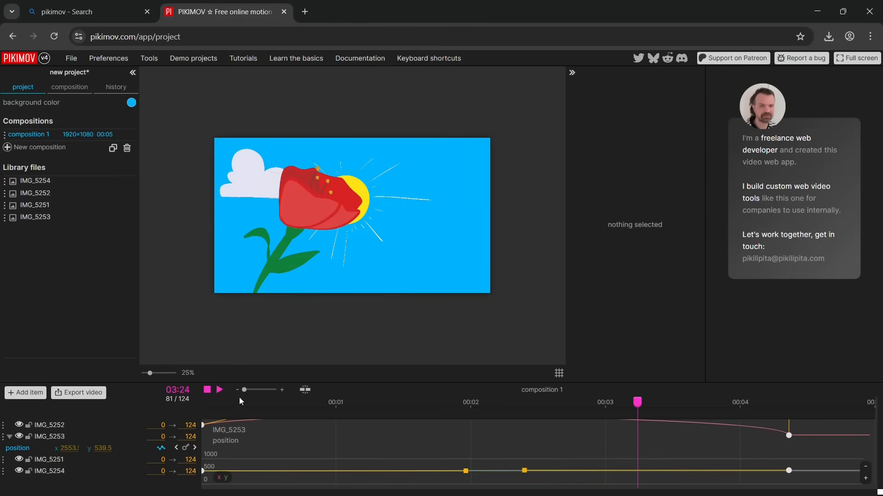
{"action": "left_click", "coordinate": [214, 391]}
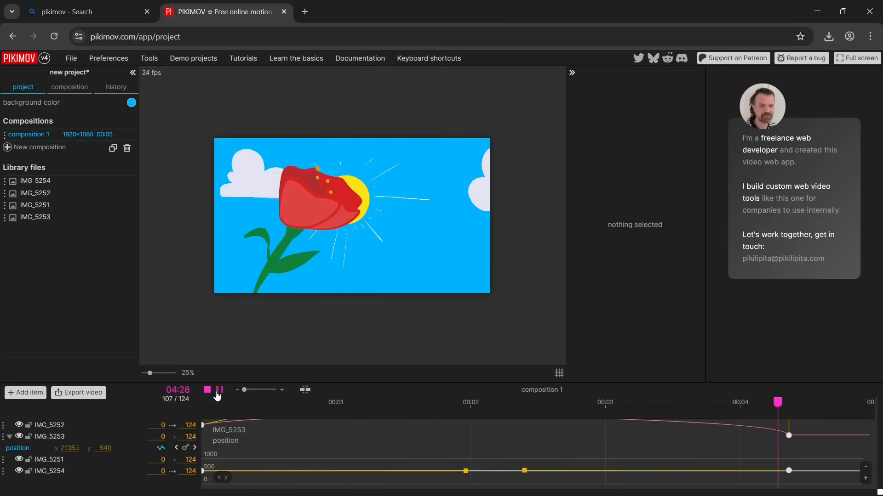
Raise the large cloud's first x keyframe to 4144, stretch the final keyframe's x handle back to about 1.3 seconds, and preview the motion
{"action": "left_click", "coordinate": [218, 396]}
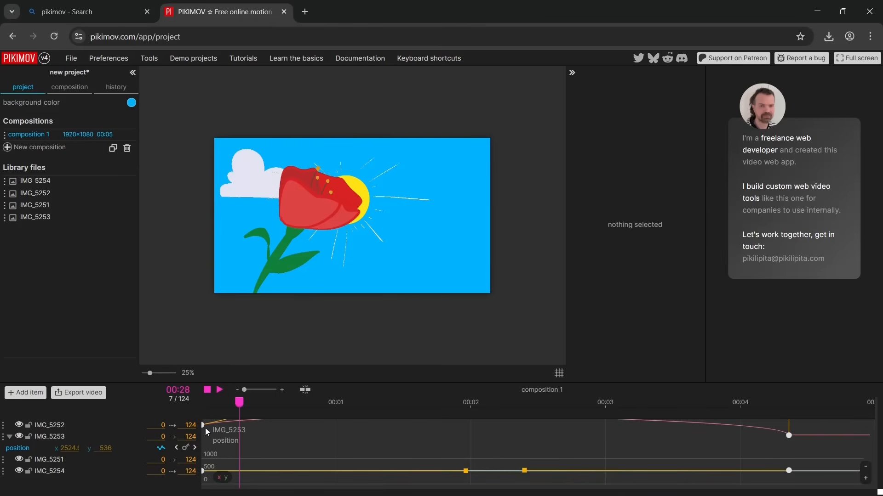
{"action": "left_click_drag", "start_coordinate": [203, 423], "coordinate": [198, 317]}
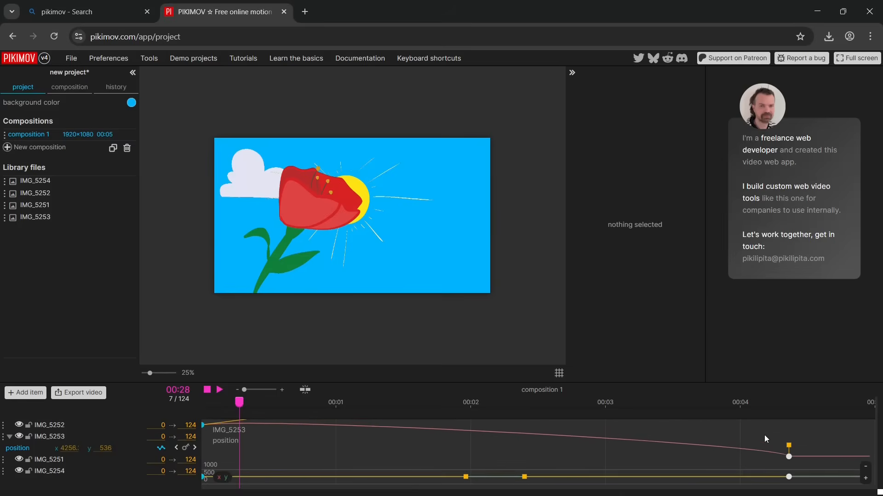
{"action": "left_click_drag", "start_coordinate": [789, 446], "coordinate": [374, 457]}
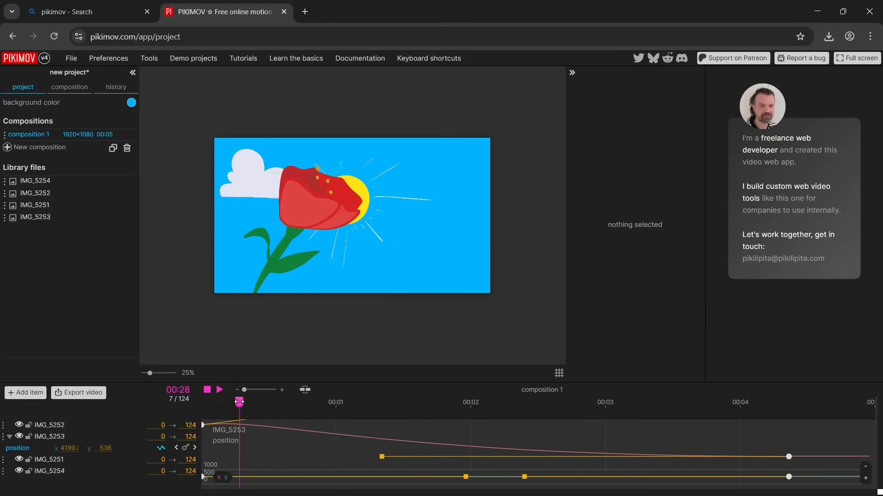
{"action": "left_click", "coordinate": [220, 391]}
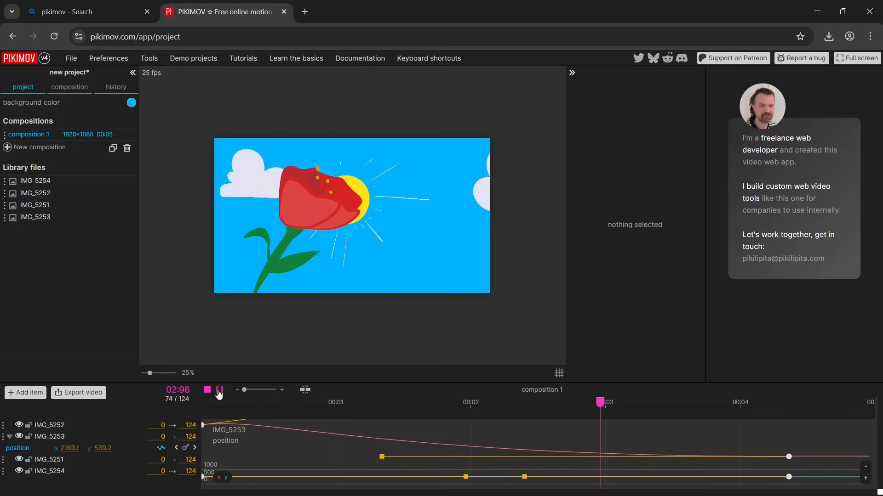
{"action": "left_click", "coordinate": [220, 392]}
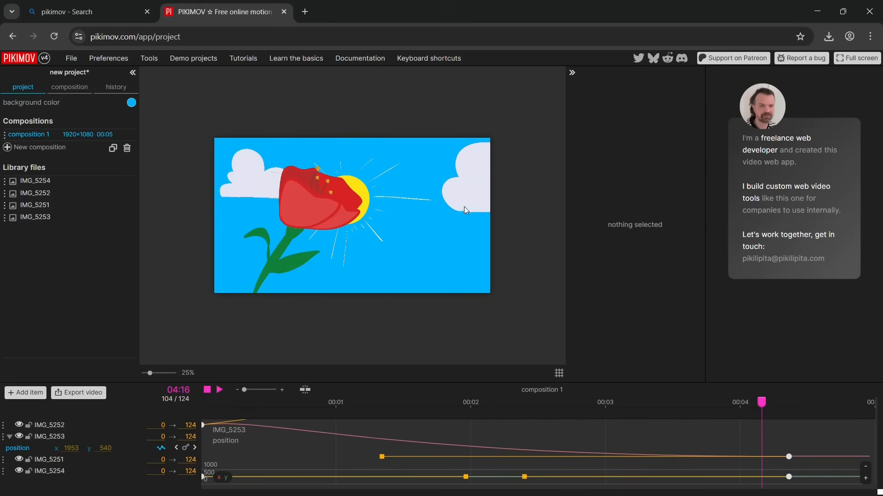
Shift the large cloud's final position keyframe past the 5-second mark and play the animation from frame 0
{"action": "left_click_drag", "start_coordinate": [788, 457], "coordinate": [879, 454]}
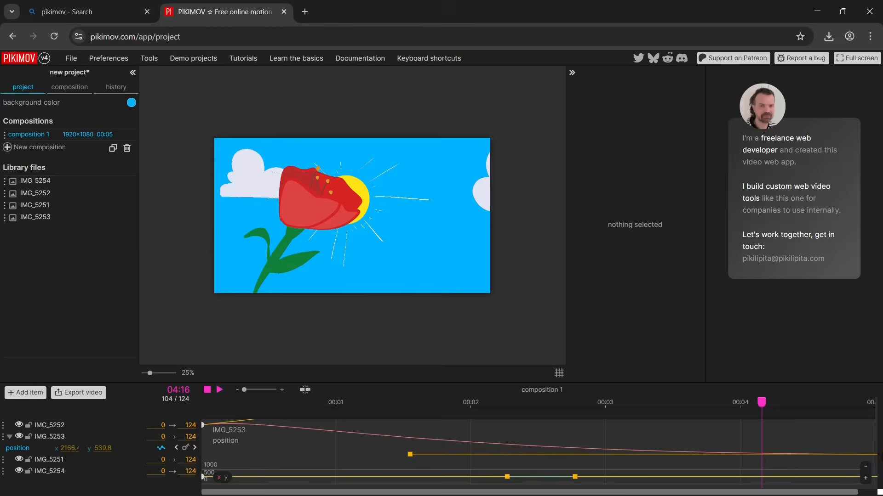
{"action": "left_click_drag", "start_coordinate": [761, 402], "coordinate": [169, 409]}
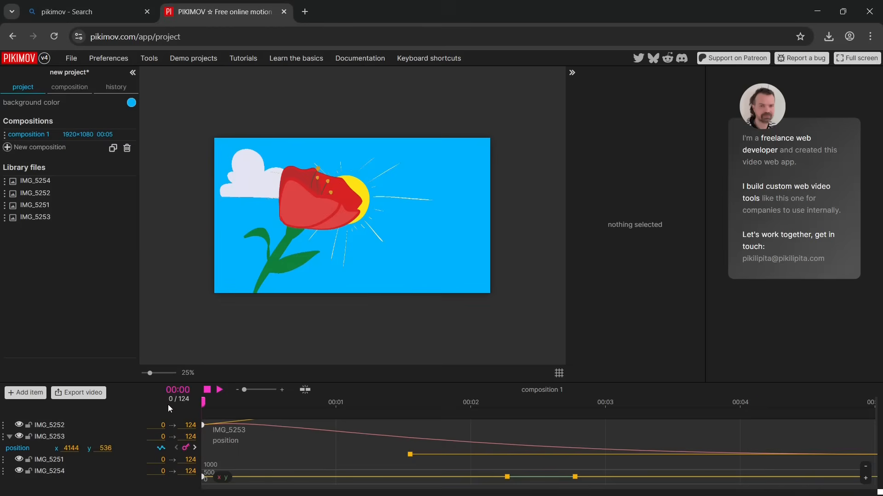
{"action": "left_click", "coordinate": [218, 390]}
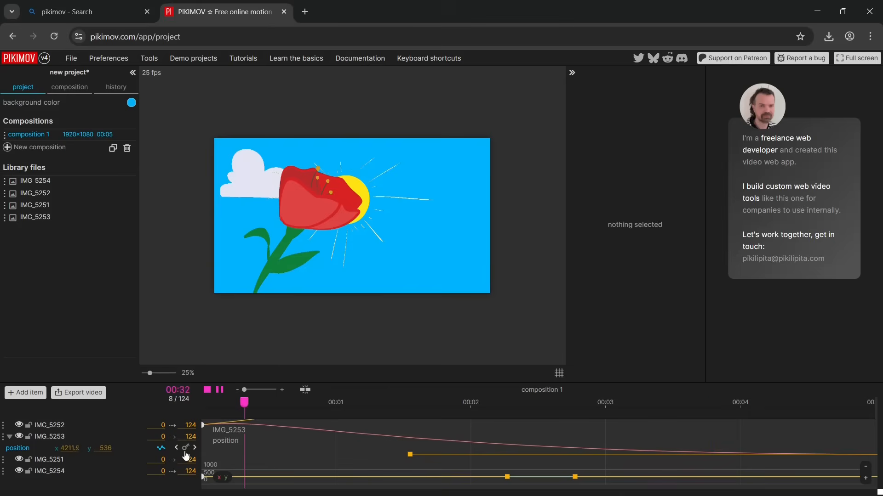
{"action": "left_click", "coordinate": [422, 405]}
{"action": "left_click_drag", "start_coordinate": [421, 405], "coordinate": [342, 446]}
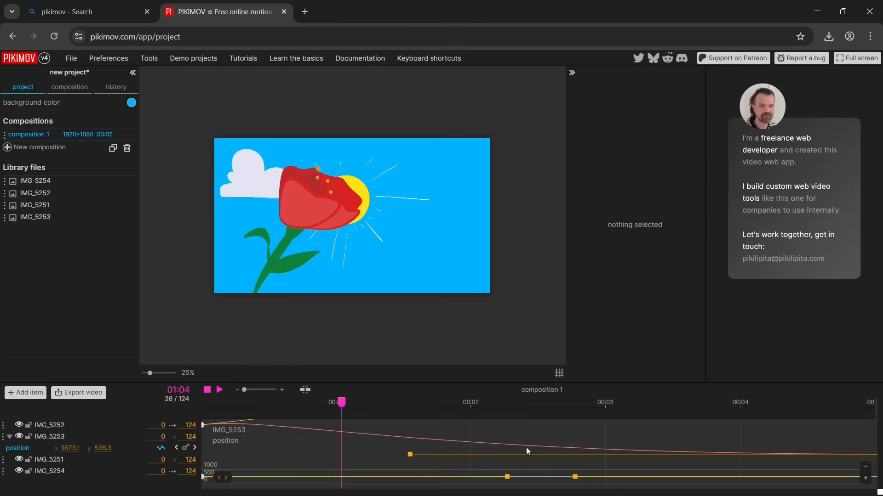
Close the graph editor and keyframe the large cloud at x 952.9, y 544 on frame 121
{"action": "left_click", "coordinate": [163, 448]}
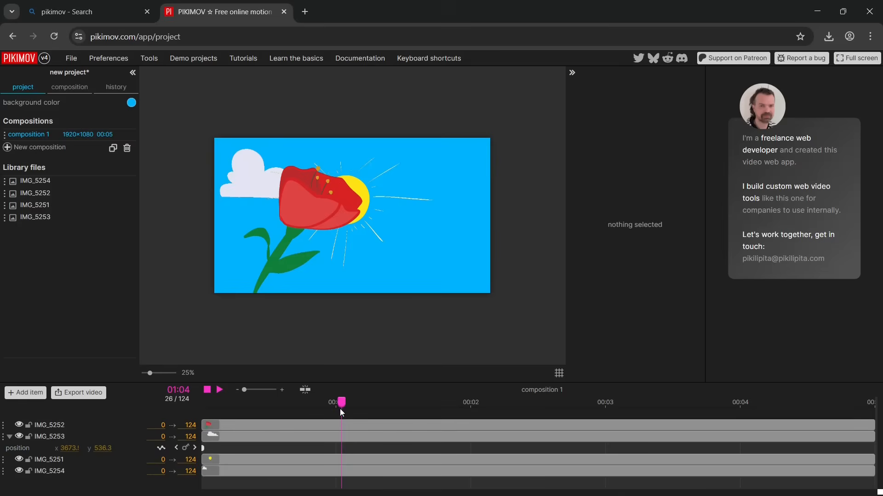
{"action": "left_click_drag", "start_coordinate": [341, 410], "coordinate": [203, 453]}
{"action": "left_click", "coordinate": [213, 441]}
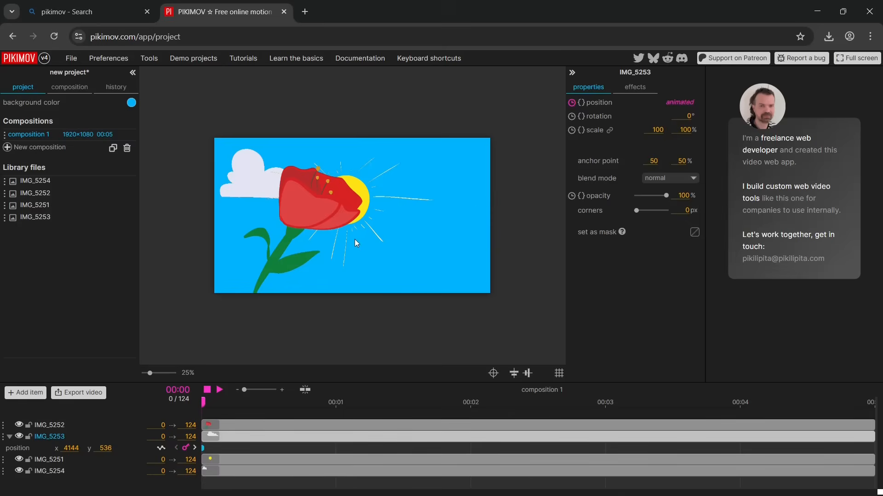
{"action": "left_click_drag", "start_coordinate": [202, 400], "coordinate": [852, 401]}
{"action": "left_click_drag", "start_coordinate": [482, 192], "coordinate": [314, 192]}
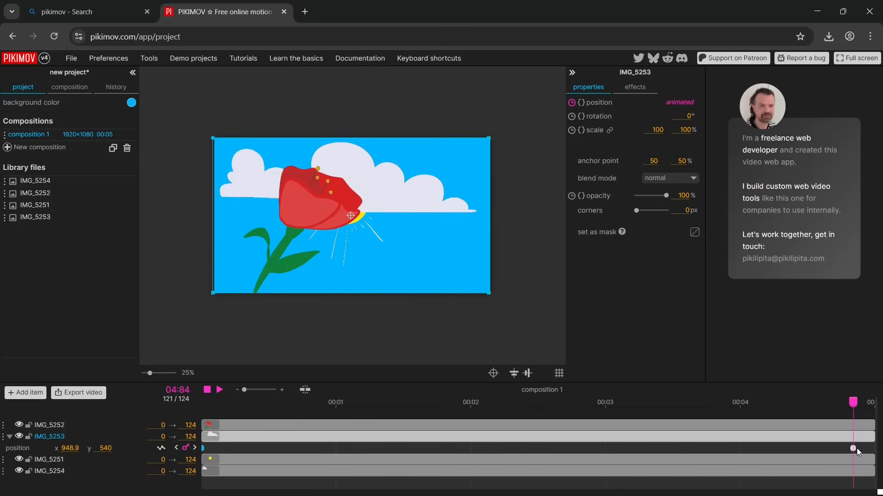
{"action": "left_click_drag", "start_coordinate": [434, 198], "coordinate": [434, 200]}
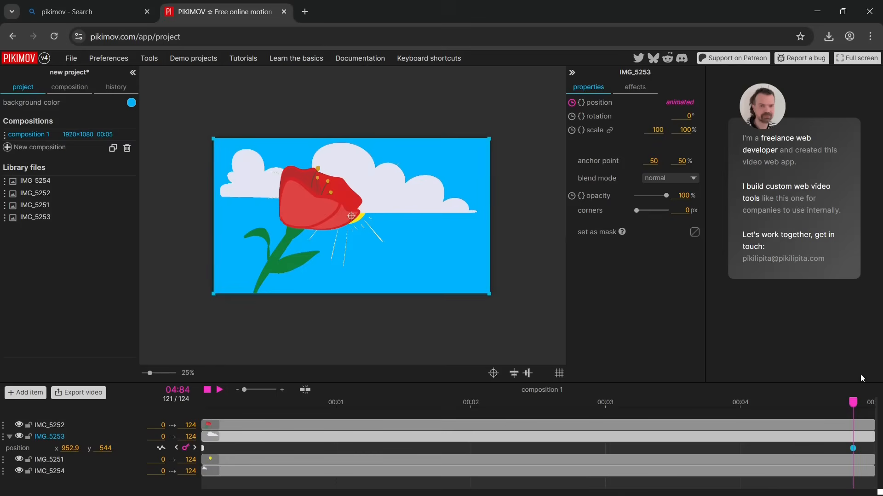
Play the animation from frame 0 to check the large cloud's move into the scene
{"action": "left_click_drag", "start_coordinate": [853, 404], "coordinate": [190, 433]}
{"action": "left_click", "coordinate": [220, 391]}
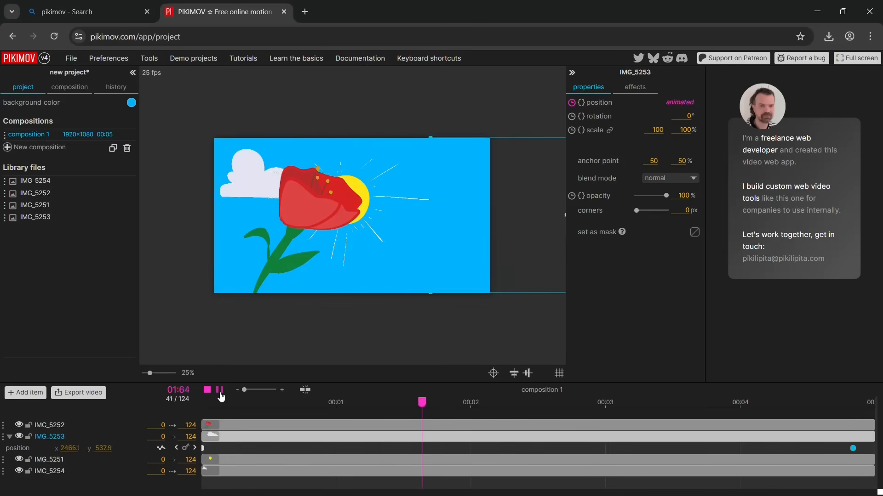
{"action": "left_click", "coordinate": [218, 396]}
Animate the position of the small cloud IMG_5254 with keyframes at frames 0 and 124
{"action": "left_click_drag", "start_coordinate": [691, 402], "coordinate": [222, 452]}
{"action": "left_click", "coordinate": [217, 474]}
{"action": "left_click_drag", "start_coordinate": [228, 404], "coordinate": [197, 404]}
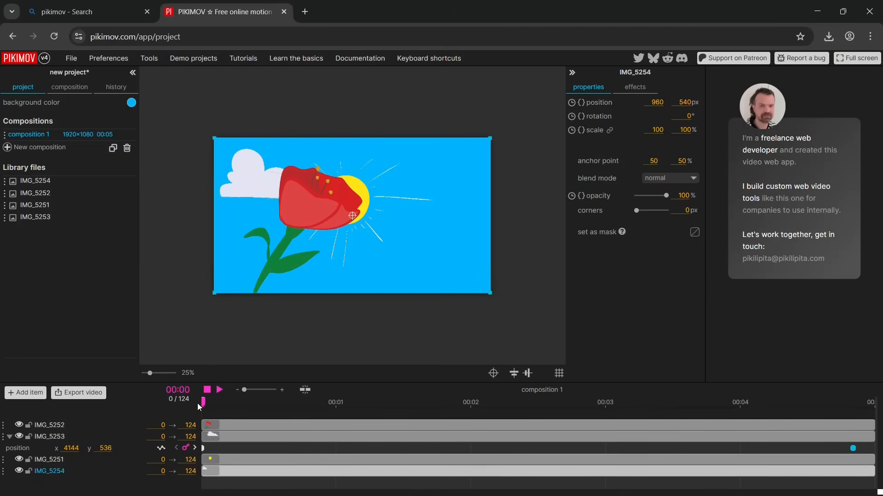
{"action": "left_click", "coordinate": [572, 105]}
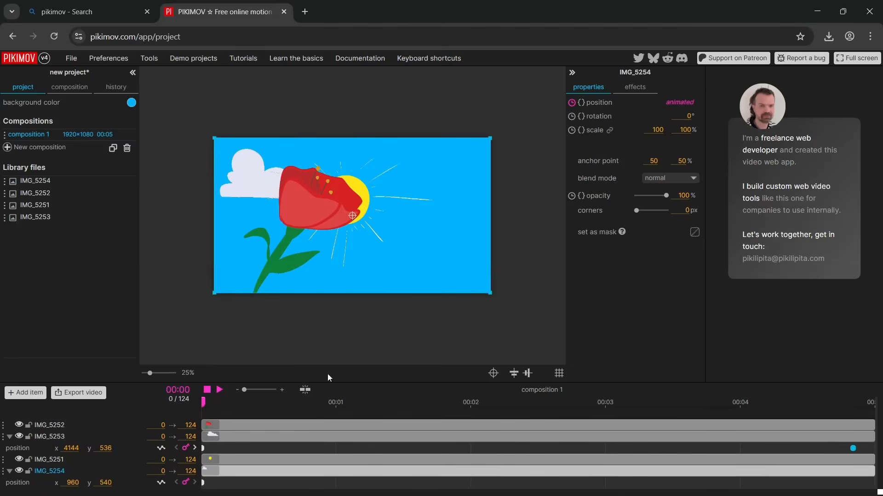
{"action": "left_click_drag", "start_coordinate": [205, 403], "coordinate": [856, 475]}
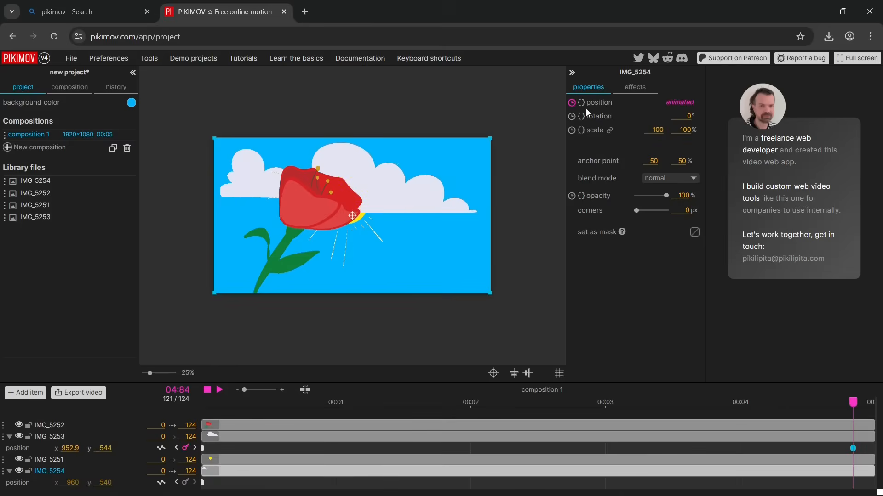
{"action": "left_click_drag", "start_coordinate": [854, 402], "coordinate": [870, 405]}
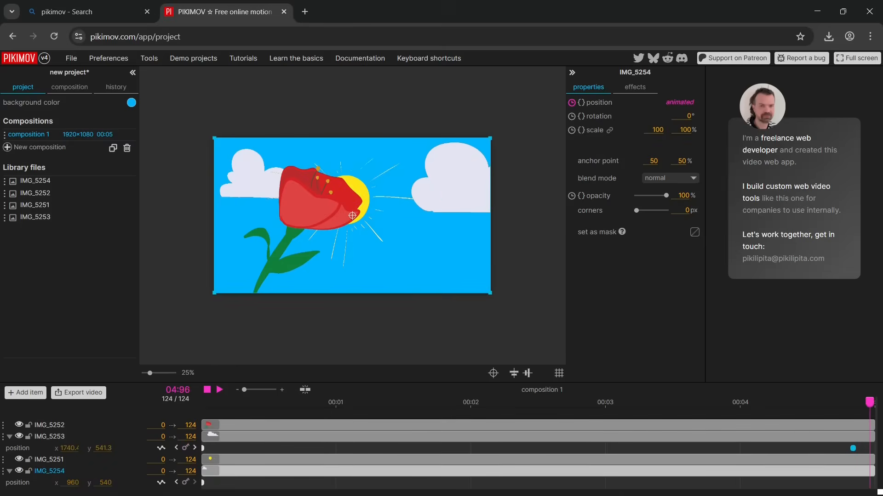
{"action": "left_click", "coordinate": [185, 483]}
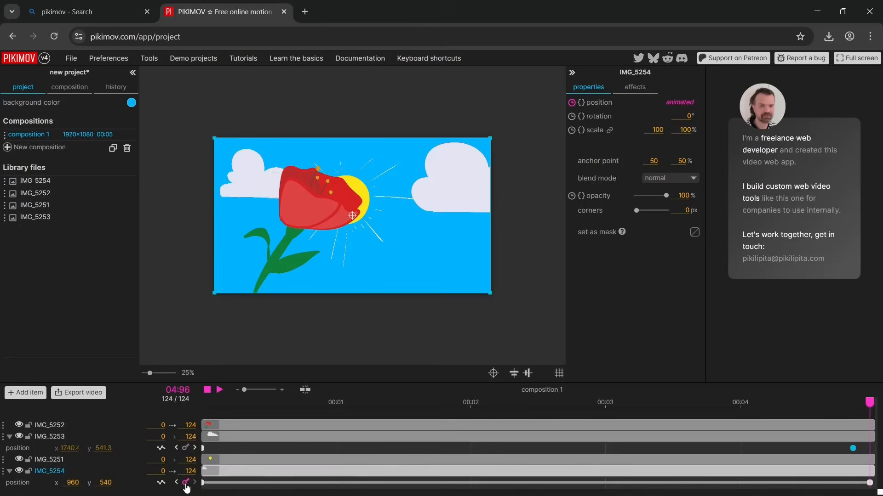
Set the small cloud's frame 0 position to x 1460, y 628 and place its layer directly above the sun layer IMG_5251
{"action": "left_click_drag", "start_coordinate": [870, 402], "coordinate": [176, 475]}
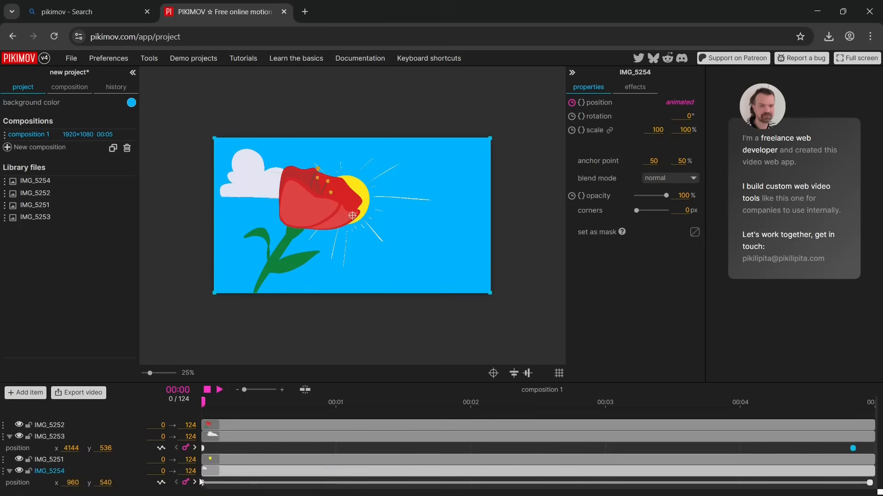
{"action": "left_click", "coordinate": [204, 483]}
{"action": "left_click_drag", "start_coordinate": [255, 174], "coordinate": [342, 170]}
{"action": "left_click_drag", "start_coordinate": [6, 477], "coordinate": [4, 472]}
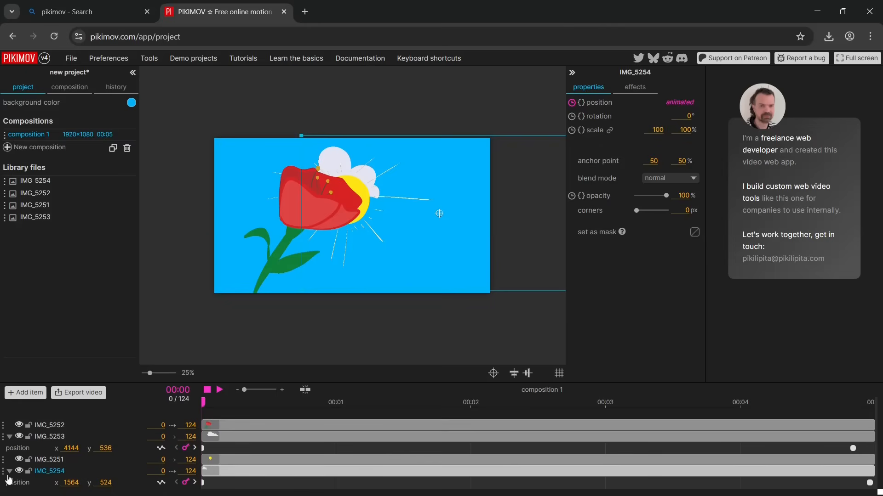
{"action": "left_click_drag", "start_coordinate": [2, 472], "coordinate": [4, 458]}
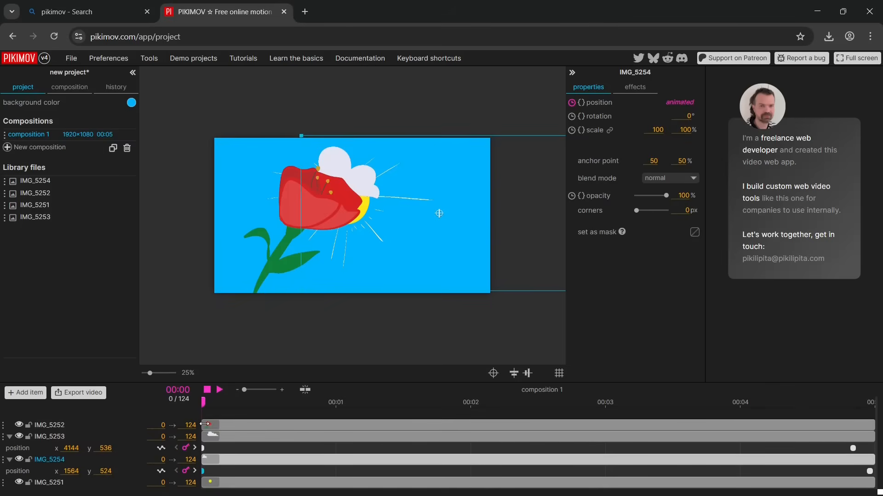
{"action": "left_click_drag", "start_coordinate": [360, 170], "coordinate": [345, 185]}
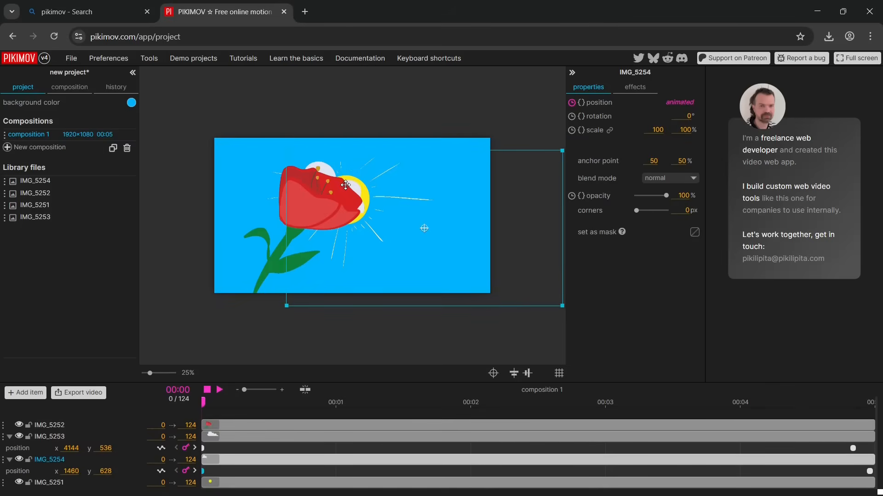
Move the small cloud out of the scene to x 340, y 540 on frame 124 and preview the animation from frame 0
{"action": "left_click_drag", "start_coordinate": [203, 403], "coordinate": [869, 430]}
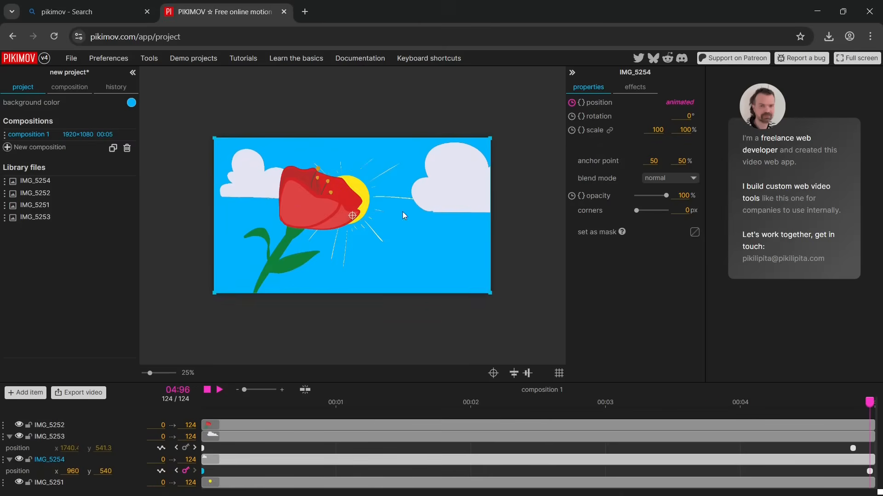
{"action": "left_click_drag", "start_coordinate": [256, 176], "coordinate": [168, 177]}
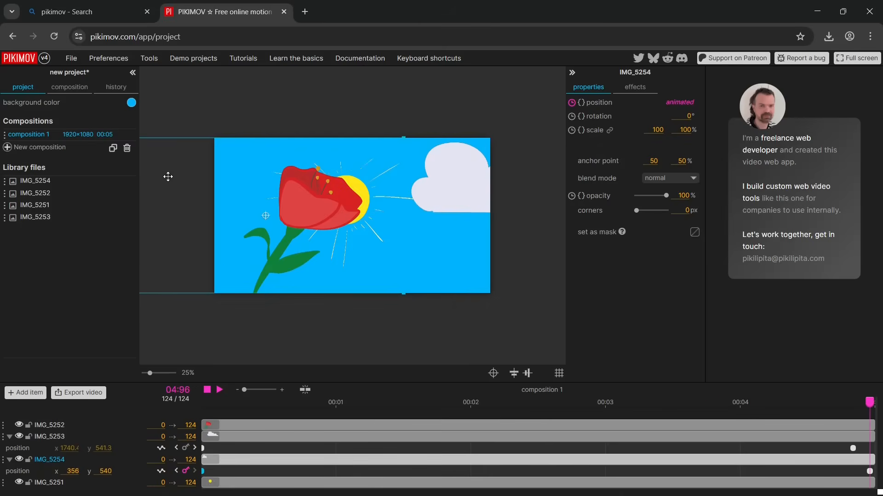
{"action": "left_click", "coordinate": [177, 471]}
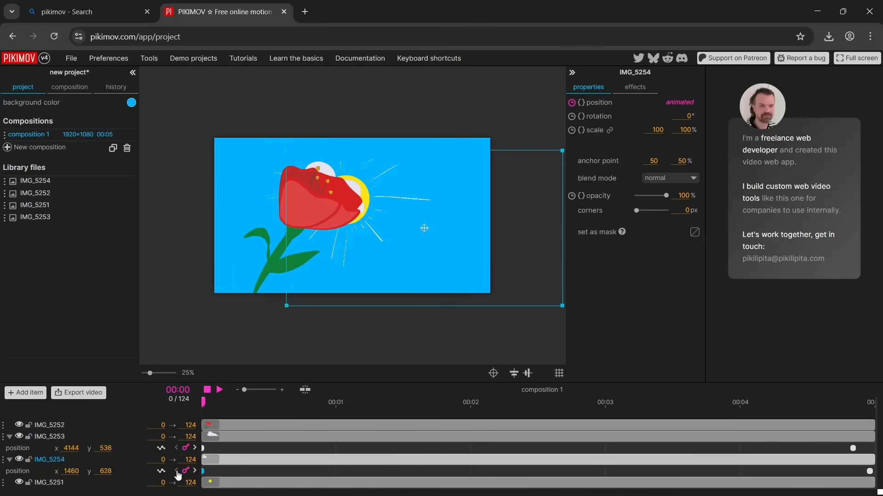
{"action": "left_click", "coordinate": [220, 390]}
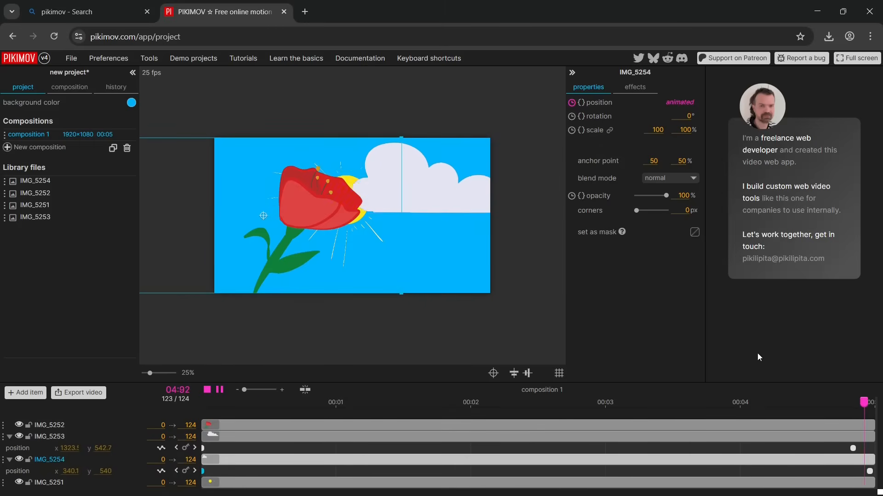
{"action": "key", "text": "space"}
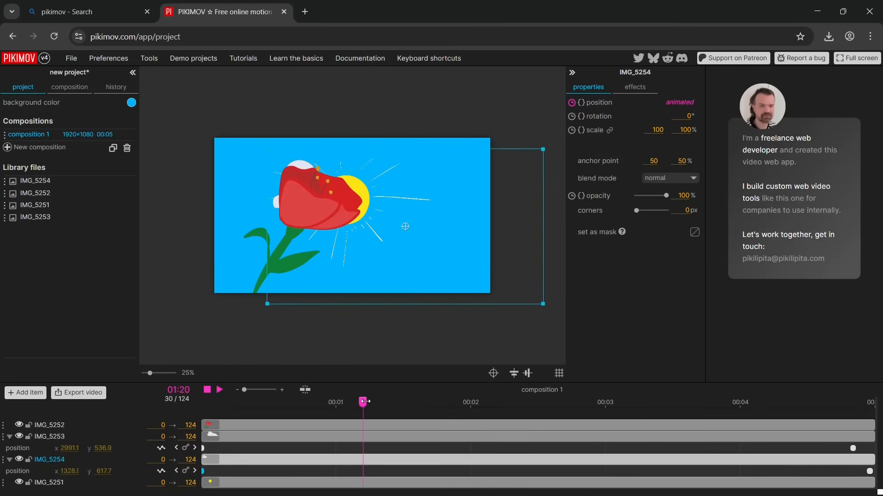
Animate the rotation of the sun layer IMG_5251 with keyframes at frames 0 and 124
{"action": "left_click_drag", "start_coordinate": [364, 401], "coordinate": [203, 402]}
{"action": "left_click", "coordinate": [221, 484]}
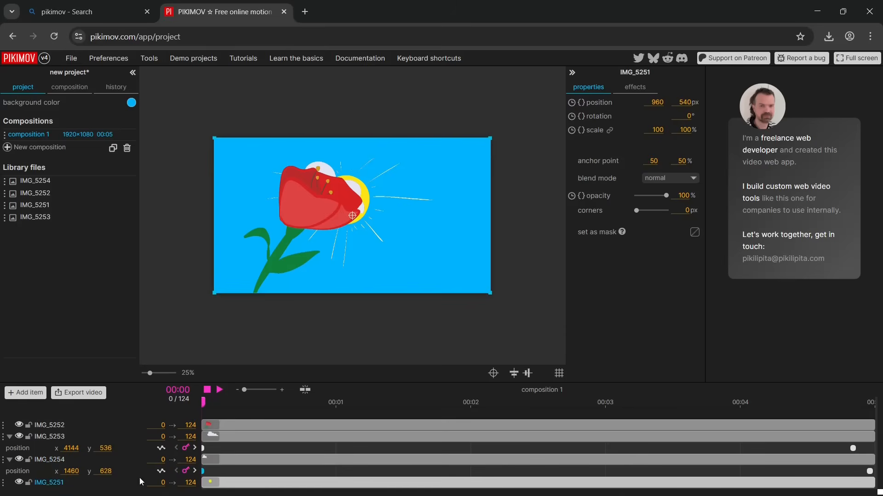
{"action": "left_click", "coordinate": [572, 117]}
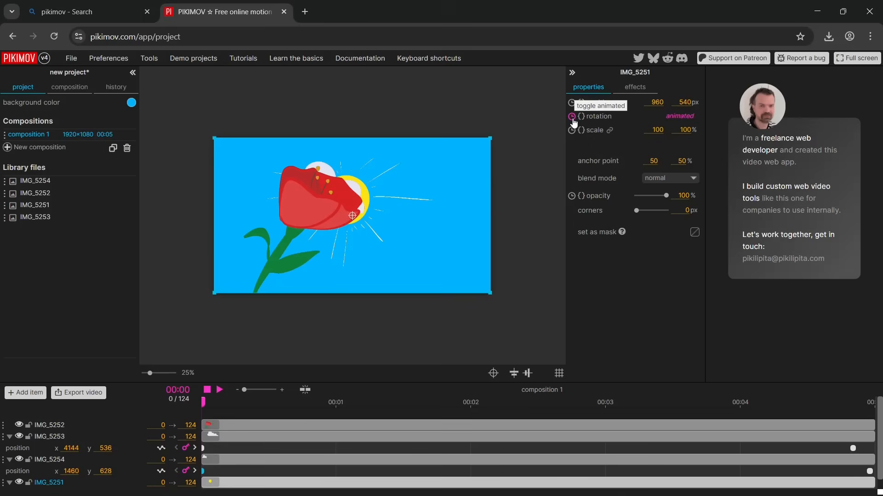
{"action": "left_click_drag", "start_coordinate": [879, 459], "coordinate": [878, 469]}
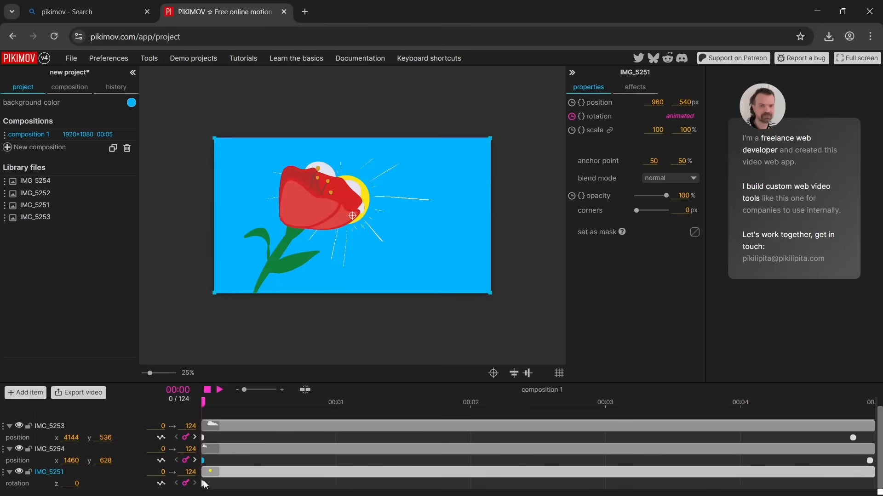
{"action": "left_click_drag", "start_coordinate": [203, 400], "coordinate": [870, 454]}
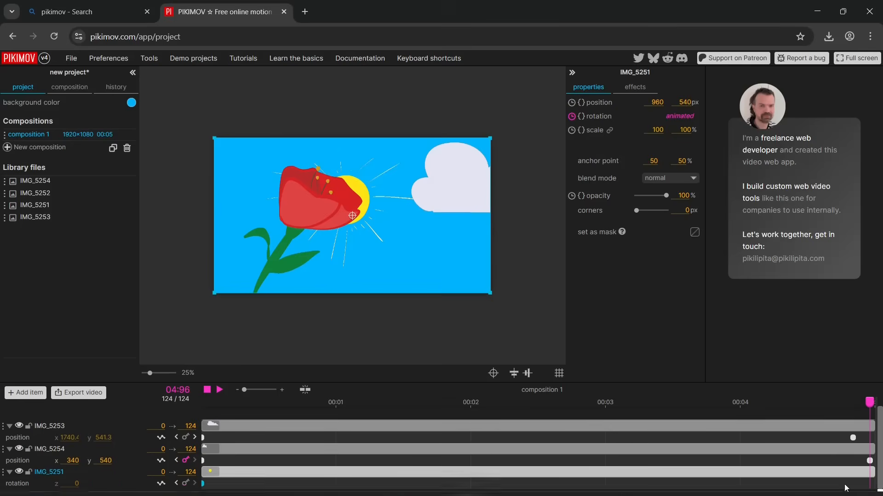
{"action": "left_click", "coordinate": [186, 485]}
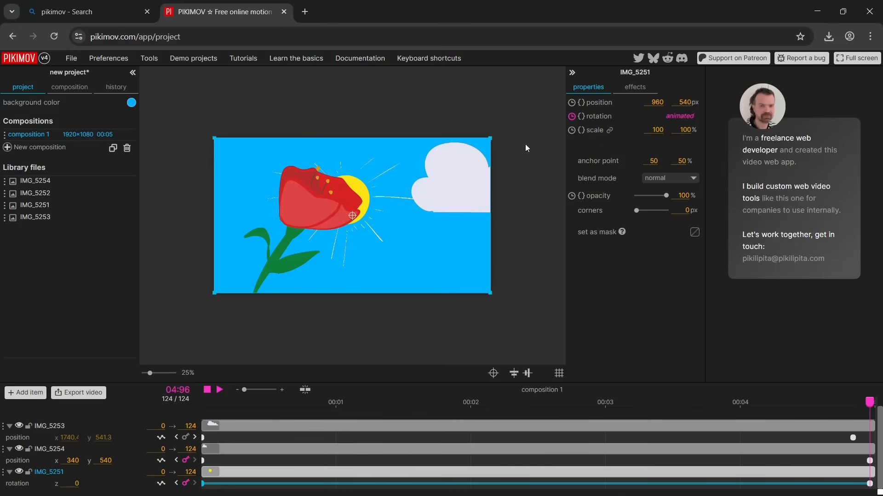
Rotate the sun to 111° on frame 124 and reposition it behind the flower
{"action": "left_click_drag", "start_coordinate": [491, 132], "coordinate": [370, 328]}
{"action": "left_click_drag", "start_coordinate": [382, 223], "coordinate": [360, 206]}
{"action": "left_click", "coordinate": [495, 315]}
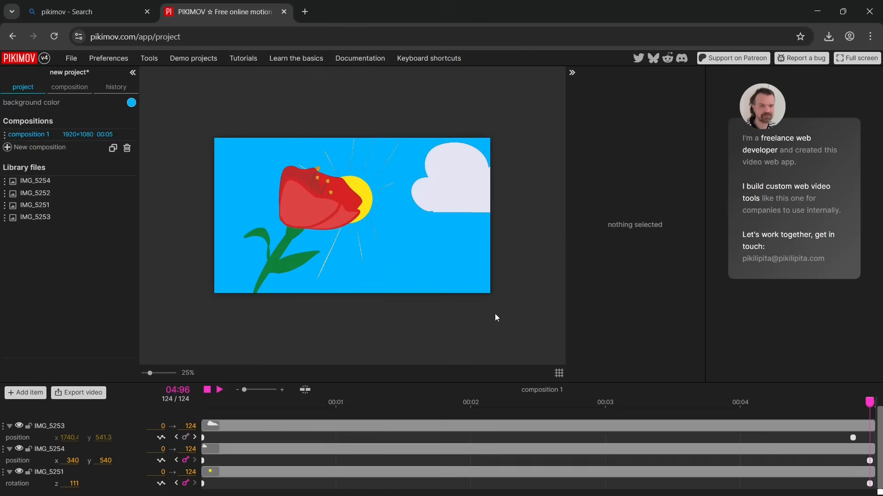
Play the animation from frame 0 to check the sun's rotation together with both clouds
{"action": "left_click_drag", "start_coordinate": [876, 408], "coordinate": [202, 401]}
{"action": "left_click", "coordinate": [221, 390]}
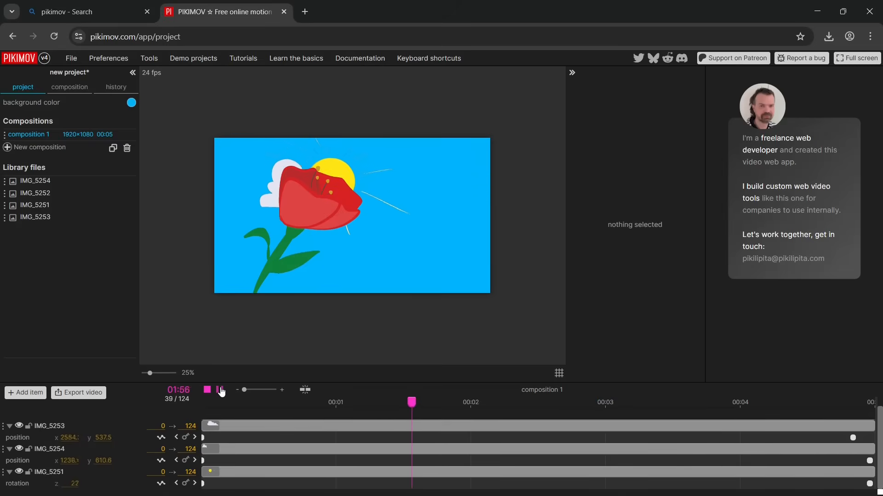
Animate the scale of the flower layer IMG_5252 with keyframes at frames 0 and 117
{"action": "left_click", "coordinate": [221, 392]}
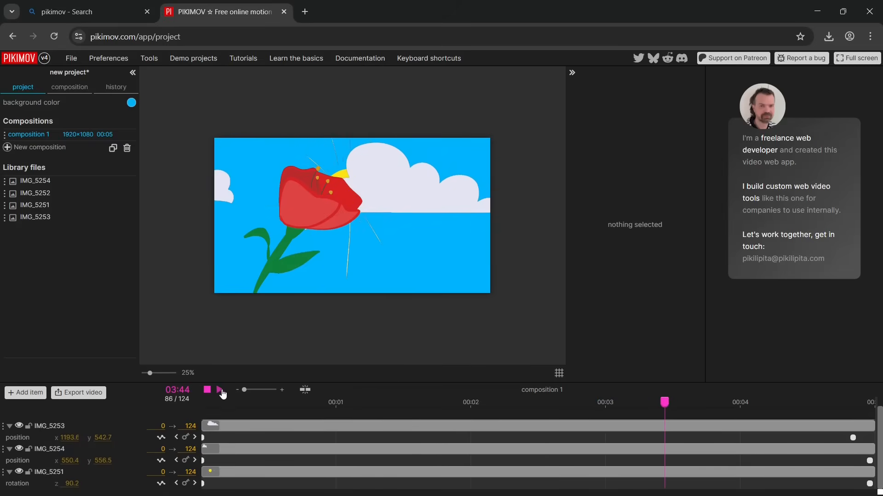
{"action": "left_click_drag", "start_coordinate": [662, 400], "coordinate": [202, 403]}
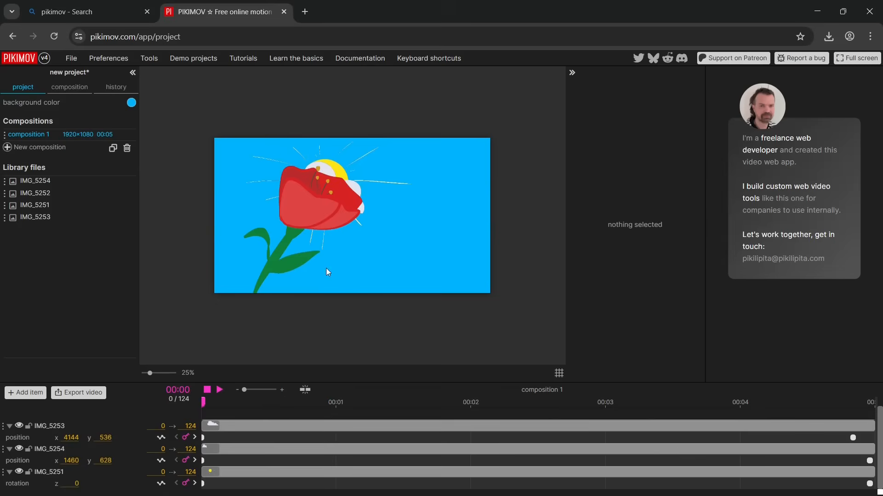
{"action": "left_click", "coordinate": [294, 219]}
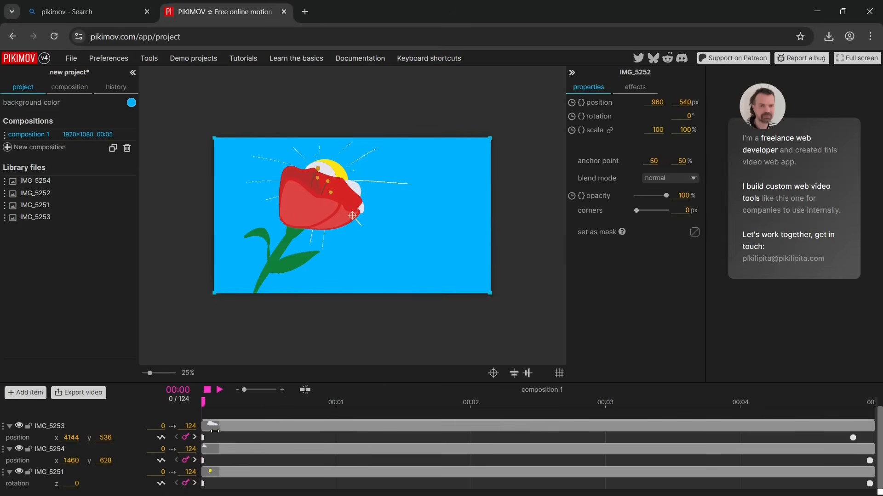
{"action": "scroll", "coordinate": [214, 430], "scroll_direction": "up", "scroll_amount": 1}
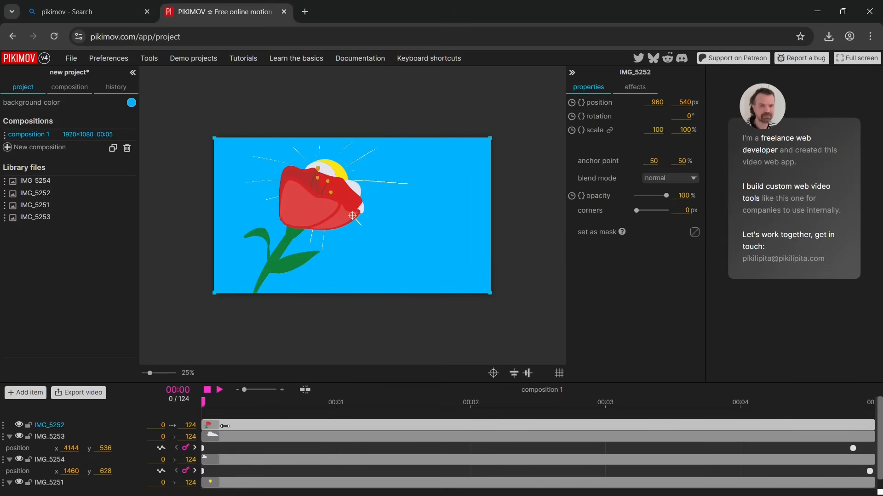
{"action": "left_click_drag", "start_coordinate": [318, 184], "coordinate": [319, 185]}
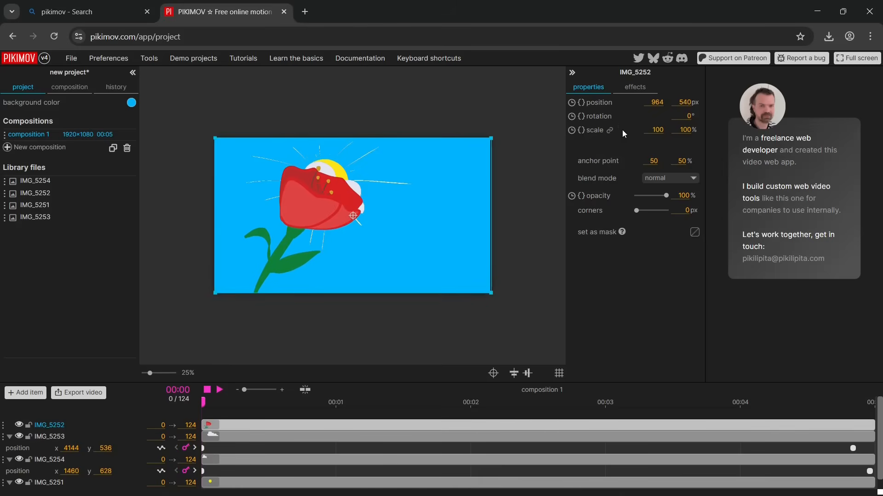
{"action": "left_click", "coordinate": [571, 130]}
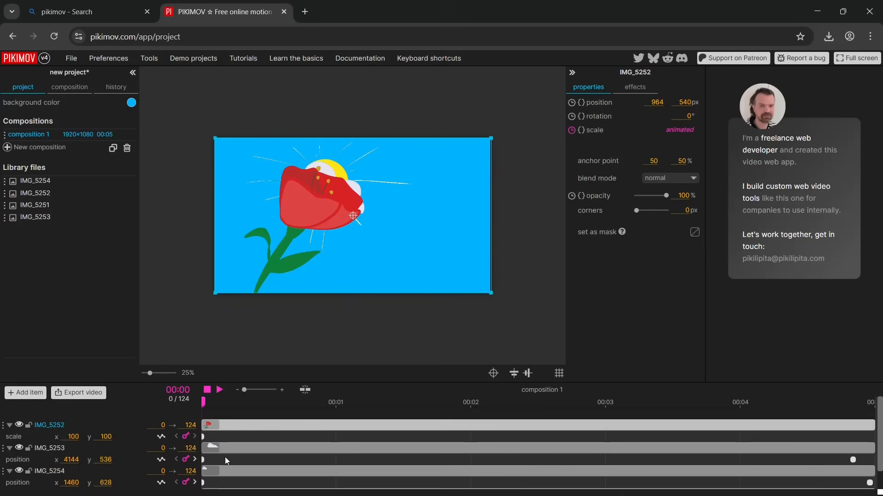
{"action": "left_click_drag", "start_coordinate": [202, 401], "coordinate": [831, 401]}
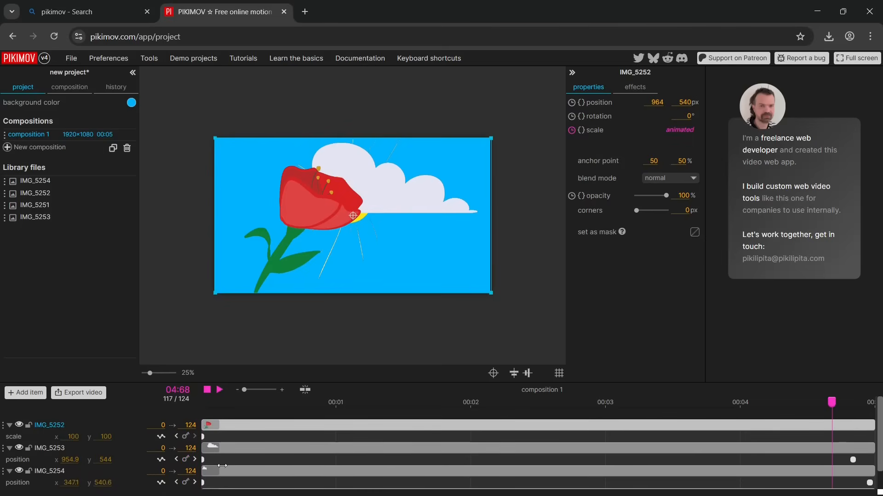
{"action": "left_click", "coordinate": [186, 436]}
Enlarge the flower to 246.7% on frame 0, move it to x 660, y 1184 and play the animation
{"action": "left_click_drag", "start_coordinate": [829, 404], "coordinate": [202, 418]}
{"action": "left_click_drag", "start_coordinate": [215, 292], "coordinate": [2, 409]}
{"action": "left_click_drag", "start_coordinate": [312, 222], "coordinate": [269, 310]}
{"action": "left_click", "coordinate": [219, 390]}
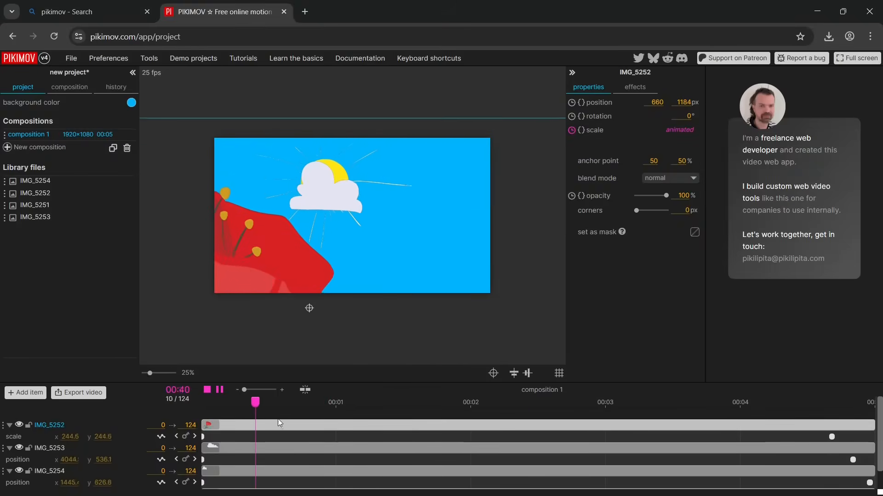
Move the flower to x 944, y 552 on frame 117 and play the animation from frame 0
{"action": "left_click", "coordinate": [750, 402]}
{"action": "left_click_drag", "start_coordinate": [780, 412], "coordinate": [832, 421]}
{"action": "left_click", "coordinate": [832, 437]}
{"action": "left_click_drag", "start_coordinate": [273, 277], "coordinate": [312, 186]}
{"action": "left_click_drag", "start_coordinate": [832, 401], "coordinate": [193, 401]}
{"action": "left_click", "coordinate": [220, 392]}
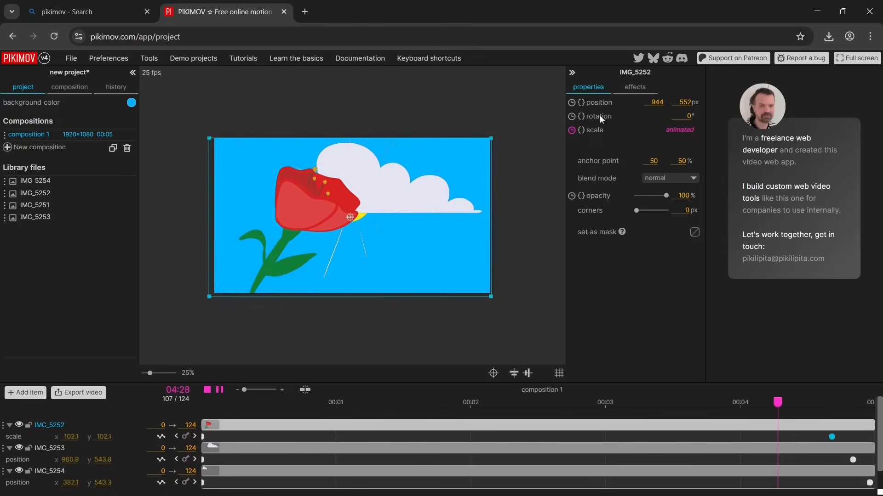
Animate the position of the flower layer IMG_5252 with keyframes at frames 28 and 0
{"action": "left_click", "coordinate": [571, 103]}
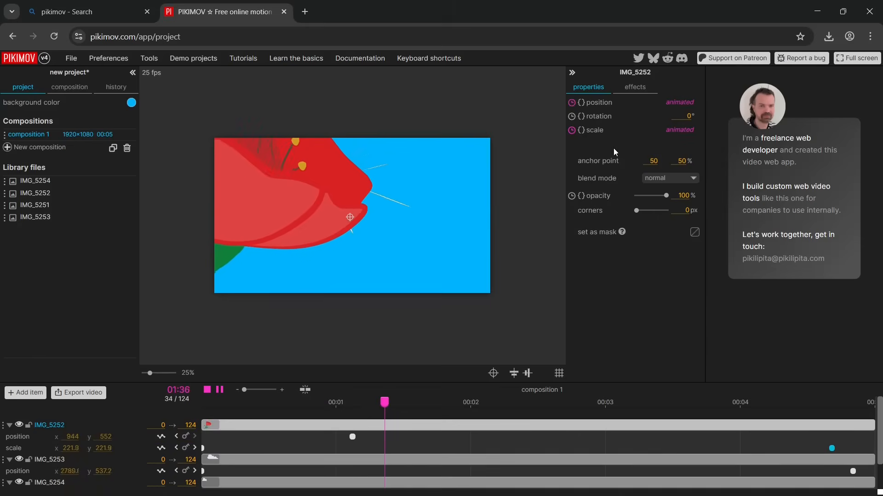
{"action": "left_click_drag", "start_coordinate": [334, 420], "coordinate": [203, 453]}
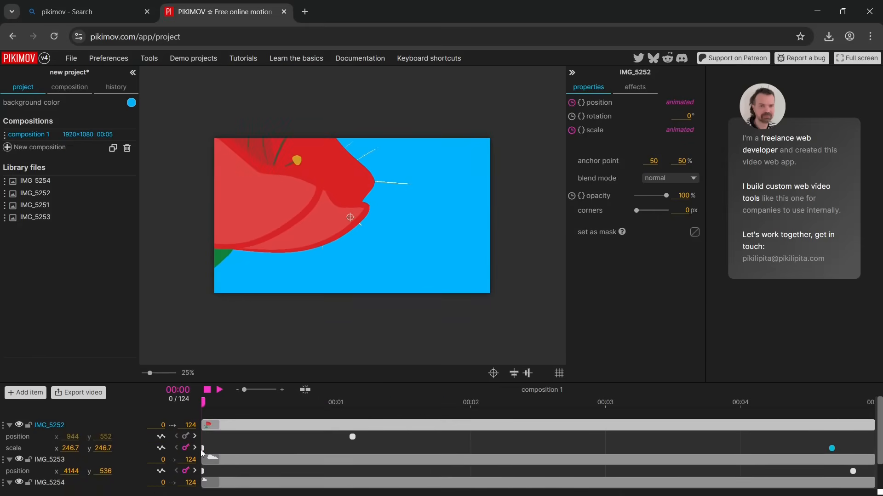
{"action": "left_click_drag", "start_coordinate": [210, 404], "coordinate": [354, 435]}
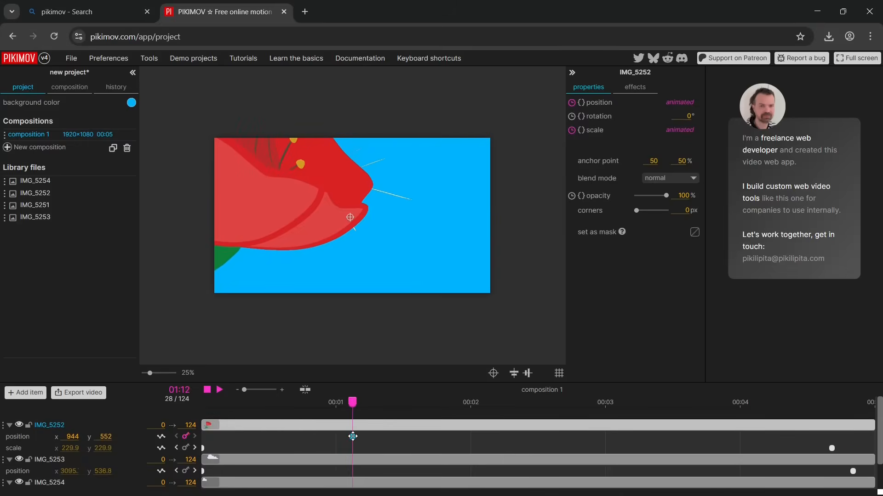
{"action": "left_click_drag", "start_coordinate": [351, 403], "coordinate": [202, 405]}
{"action": "left_click", "coordinate": [185, 438]}
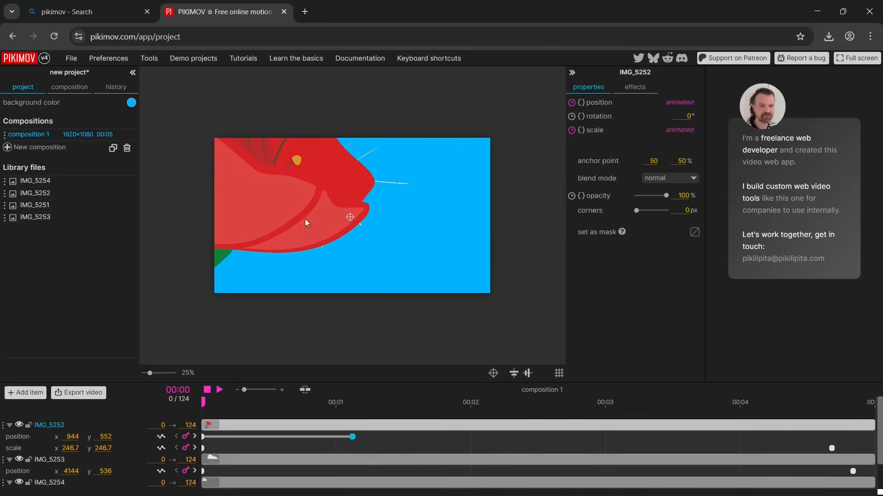
Move the flower to x 1124, y 860 on frame 0 and preview the animation
{"action": "left_click_drag", "start_coordinate": [311, 218], "coordinate": [336, 259]}
{"action": "left_click", "coordinate": [220, 392]}
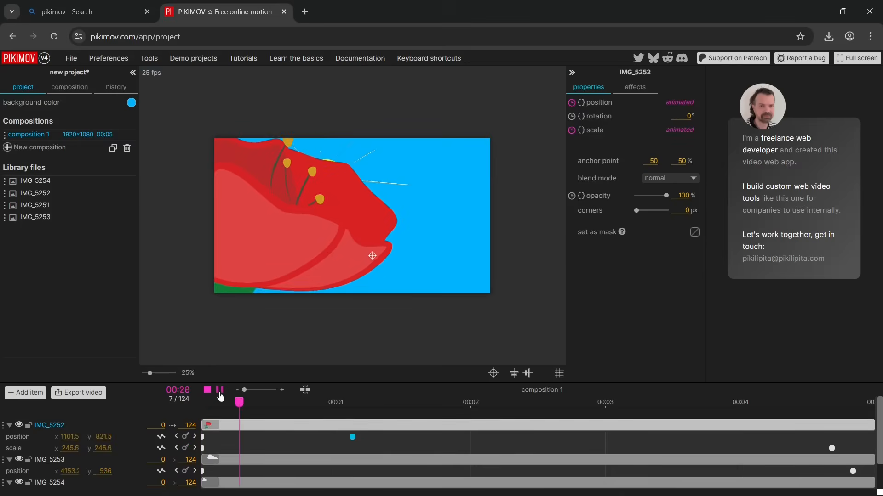
{"action": "left_click", "coordinate": [219, 392]}
Set the easing of the flower's position keyframe on frame 28 to Linear and preview the animation
{"action": "left_click_drag", "start_coordinate": [384, 403], "coordinate": [353, 403]}
{"action": "right_click", "coordinate": [354, 437]}
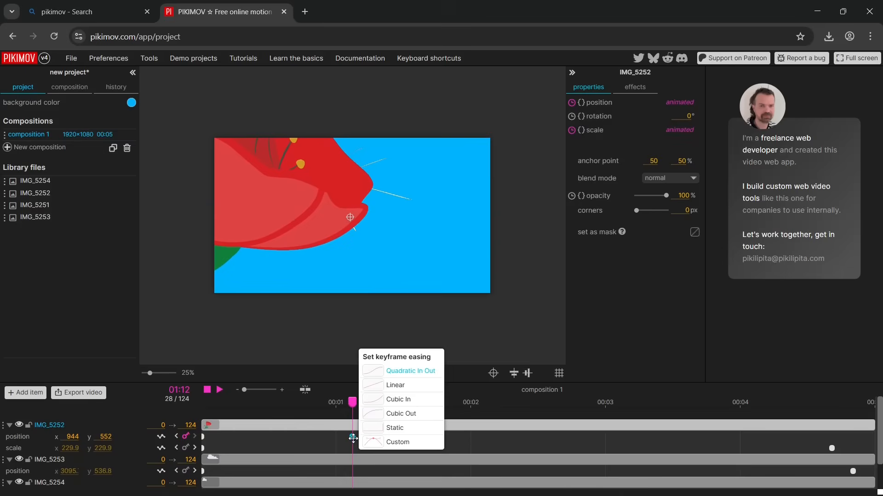
{"action": "left_click", "coordinate": [395, 385]}
{"action": "right_click", "coordinate": [353, 437]}
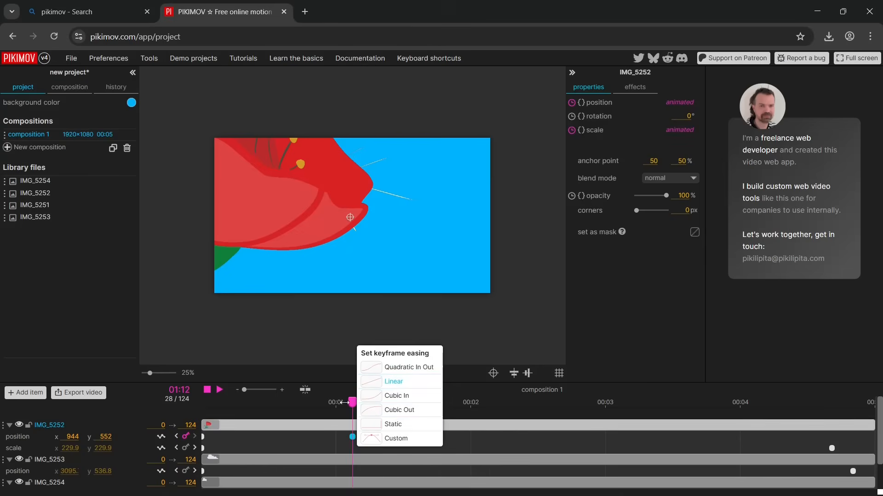
{"action": "left_click", "coordinate": [220, 389]}
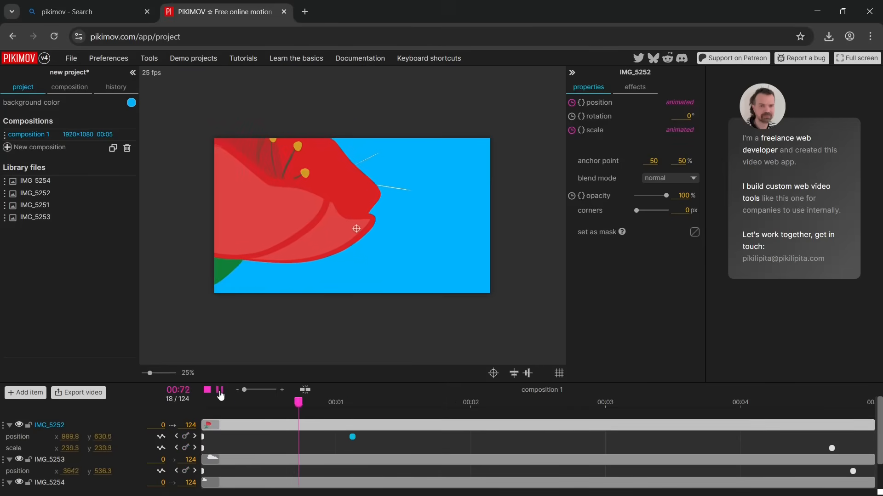
{"action": "left_click", "coordinate": [221, 391]}
Reposition the flower to x 1212, y 828 on its position keyframe at frame 28
{"action": "left_click_drag", "start_coordinate": [362, 401], "coordinate": [354, 403]}
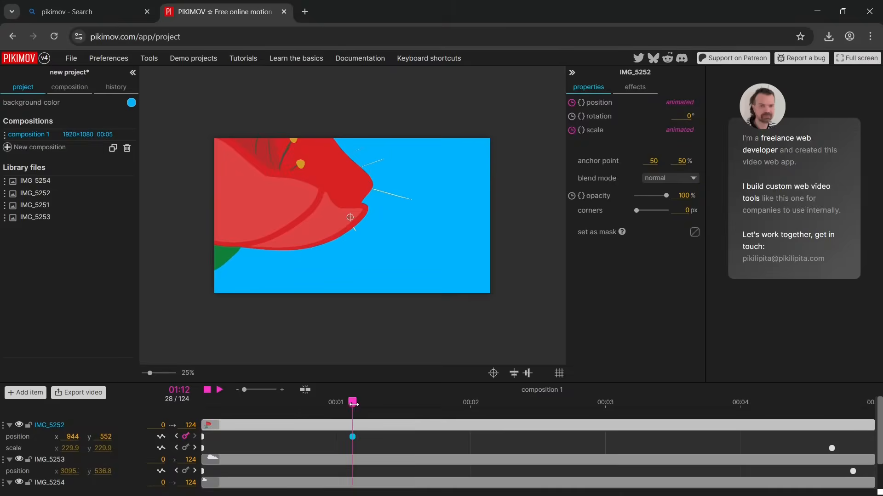
{"action": "left_click", "coordinate": [353, 436]}
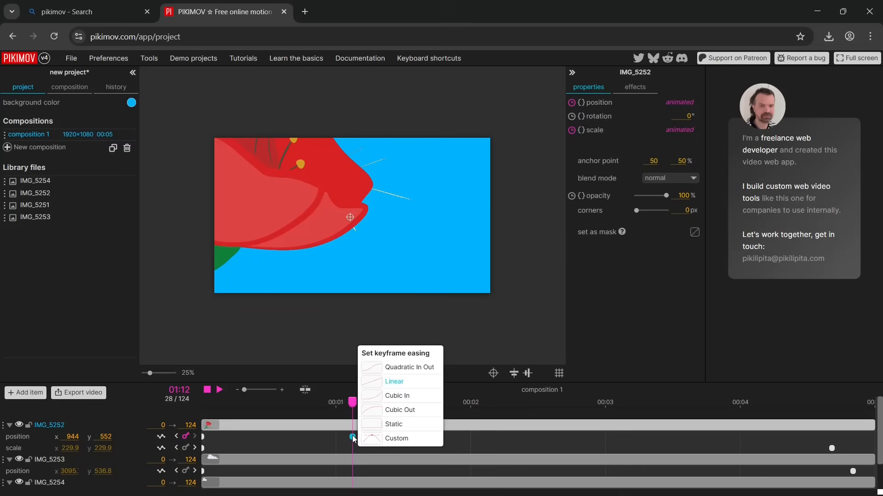
{"action": "left_click", "coordinate": [343, 434]}
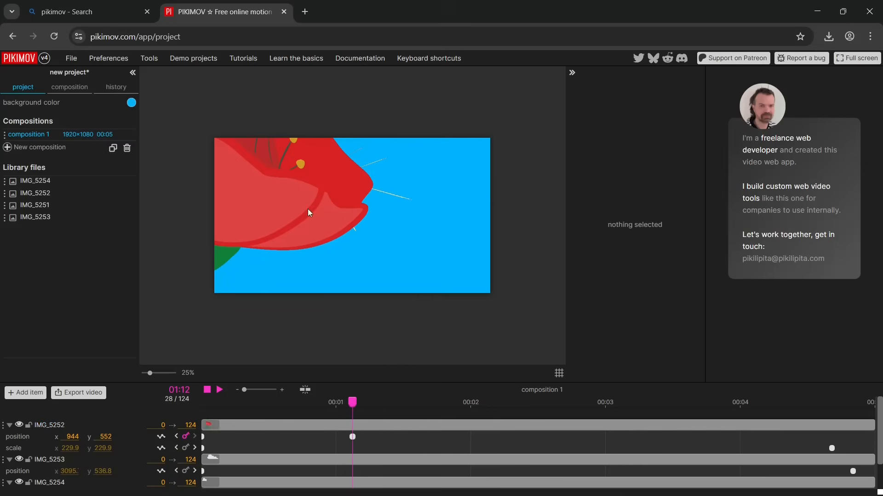
{"action": "left_click_drag", "start_coordinate": [288, 205], "coordinate": [326, 244]}
Add a flower position keyframe on frame 124 at x 960, y 544 and play the animation from frame 0
{"action": "left_click_drag", "start_coordinate": [354, 402], "coordinate": [880, 410]}
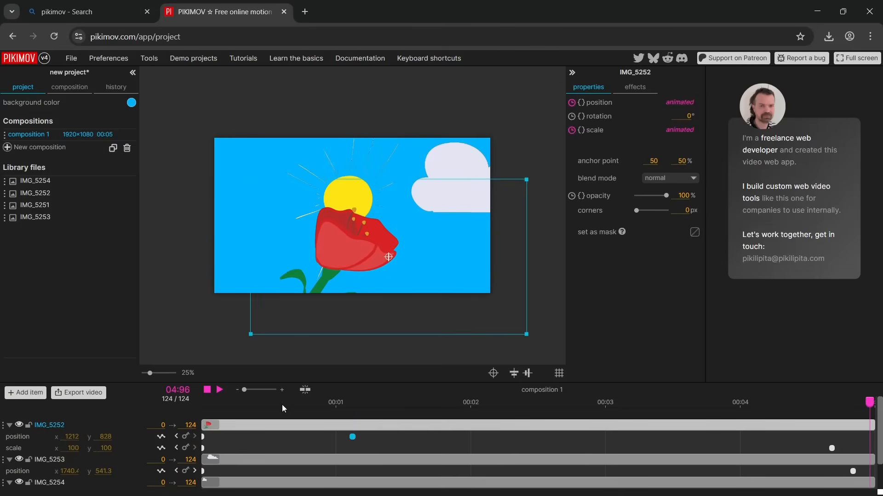
{"action": "left_click", "coordinate": [185, 437]}
{"action": "left_click_drag", "start_coordinate": [357, 237], "coordinate": [327, 210]}
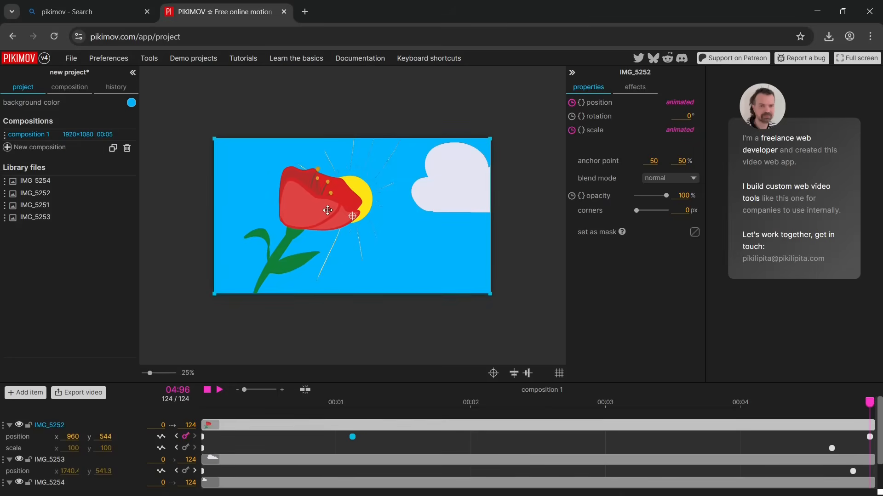
{"action": "left_click_drag", "start_coordinate": [870, 405], "coordinate": [213, 380]}
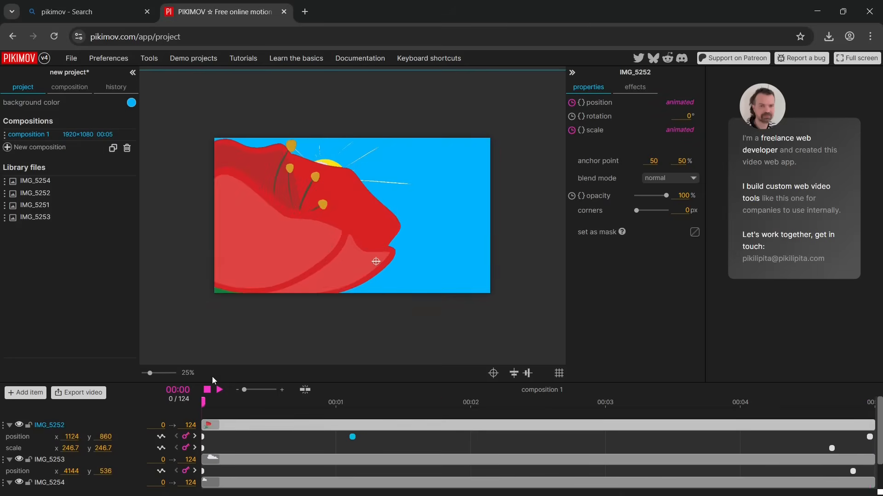
{"action": "left_click", "coordinate": [220, 390]}
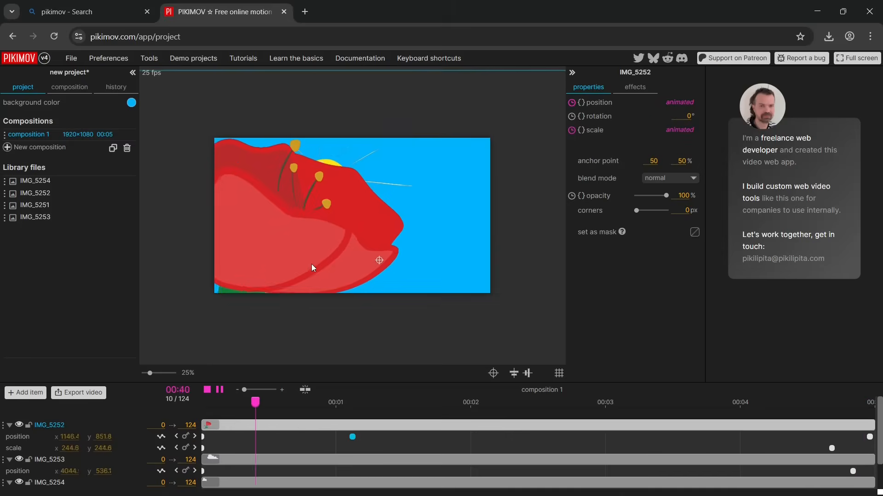
{"action": "left_click", "coordinate": [220, 391]}
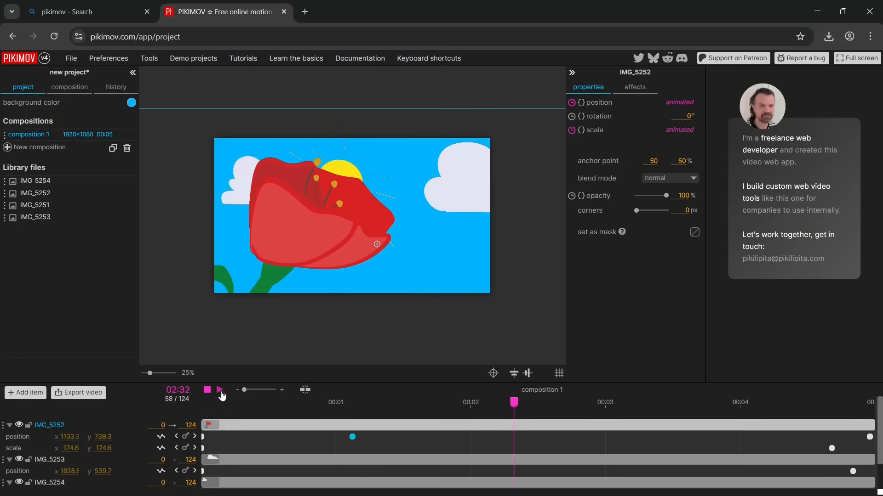
Set the easing of the flower's position keyframe on frame 124 to Linear and review the animation from frame 0
{"action": "right_click", "coordinate": [354, 439]}
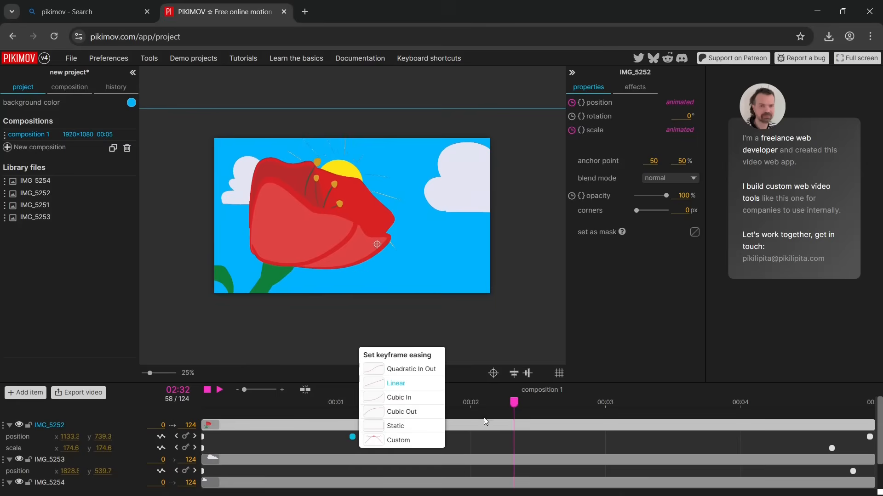
{"action": "left_click_drag", "start_coordinate": [513, 402], "coordinate": [852, 402]}
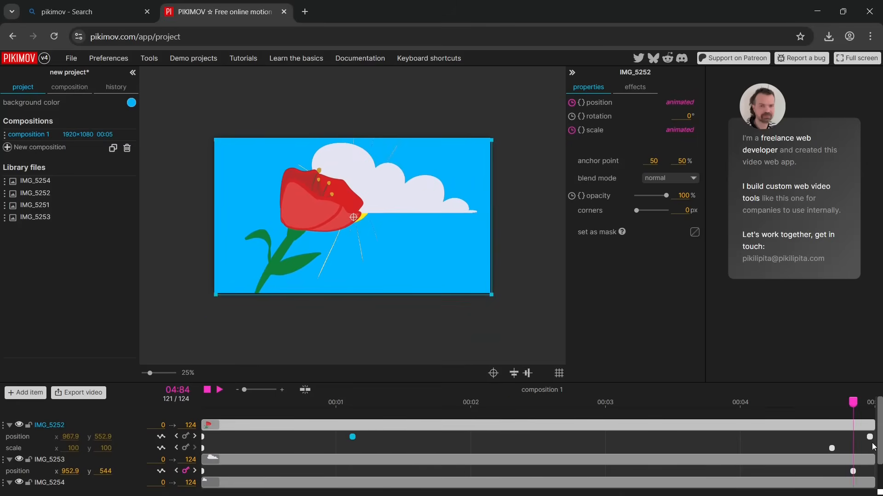
{"action": "right_click", "coordinate": [869, 437]}
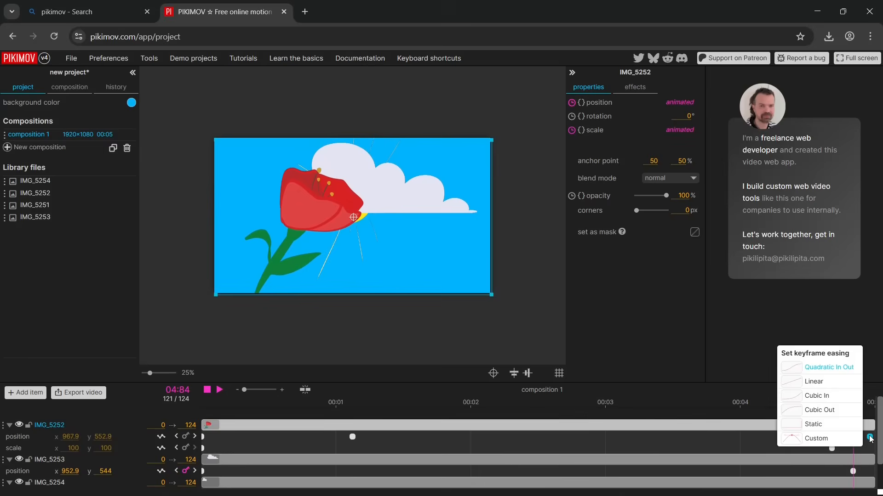
{"action": "left_click", "coordinate": [834, 381]}
{"action": "left_click_drag", "start_coordinate": [853, 405], "coordinate": [91, 481]}
{"action": "left_click", "coordinate": [220, 390]}
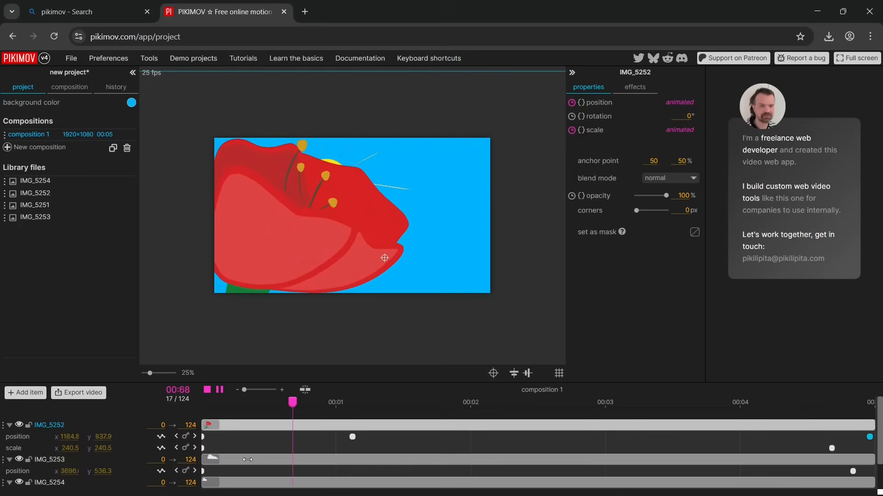
{"action": "left_click", "coordinate": [219, 390]}
{"action": "left_click_drag", "start_coordinate": [440, 403], "coordinate": [728, 423]}
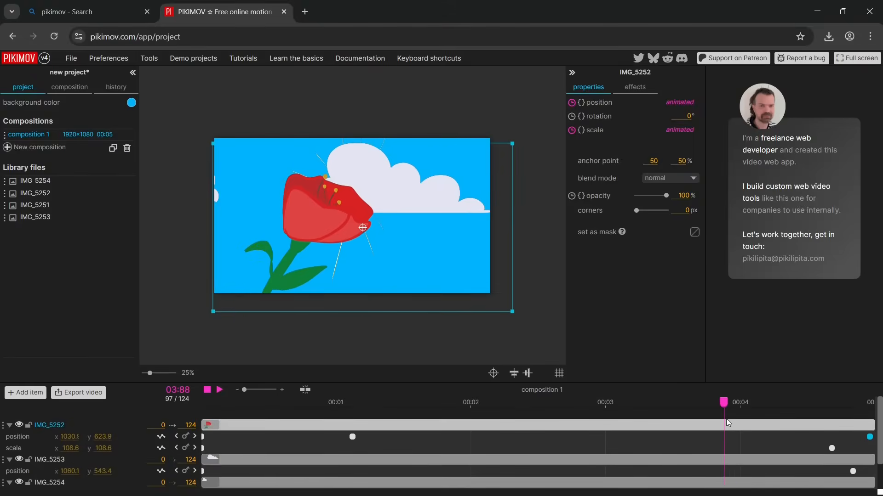
Apply a blur effect with a size of 38 px to the flower and keyframe the blur size on frame 0
{"action": "left_click", "coordinate": [640, 94]}
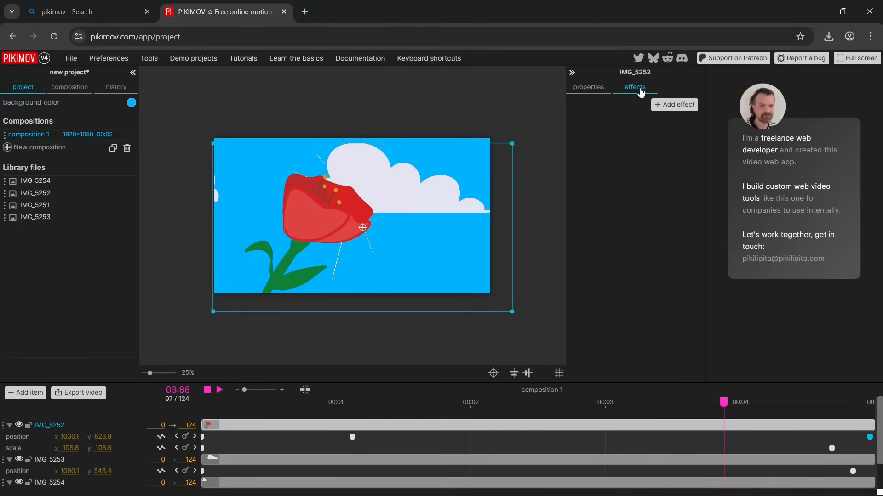
{"action": "left_click", "coordinate": [666, 108]}
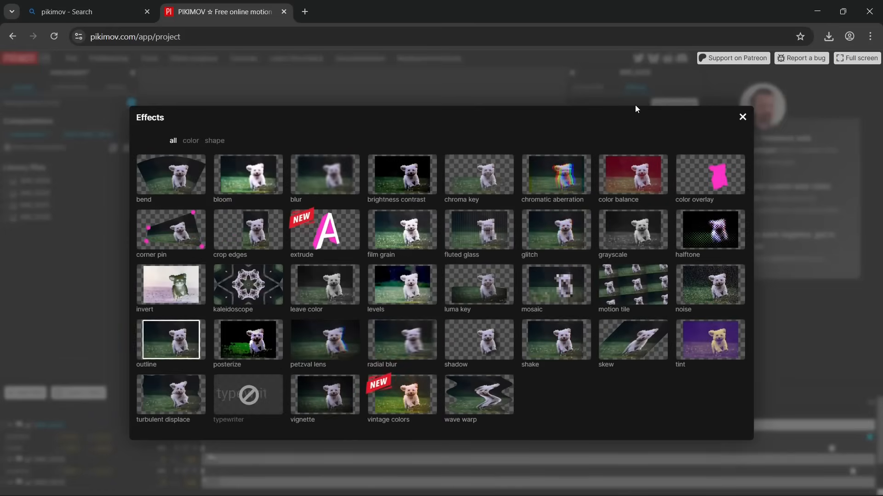
{"action": "left_click", "coordinate": [338, 184]}
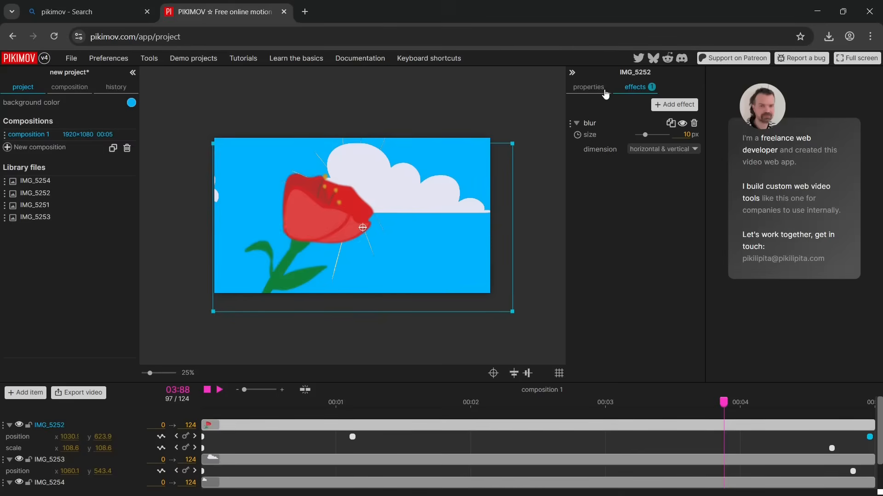
{"action": "left_click_drag", "start_coordinate": [645, 136], "coordinate": [667, 140]}
{"action": "left_click_drag", "start_coordinate": [723, 401], "coordinate": [202, 402]}
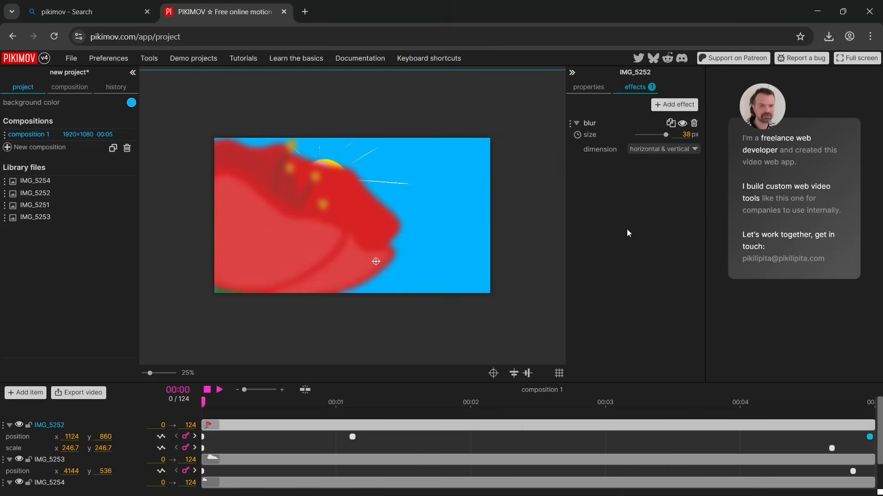
{"action": "left_click", "coordinate": [577, 135]}
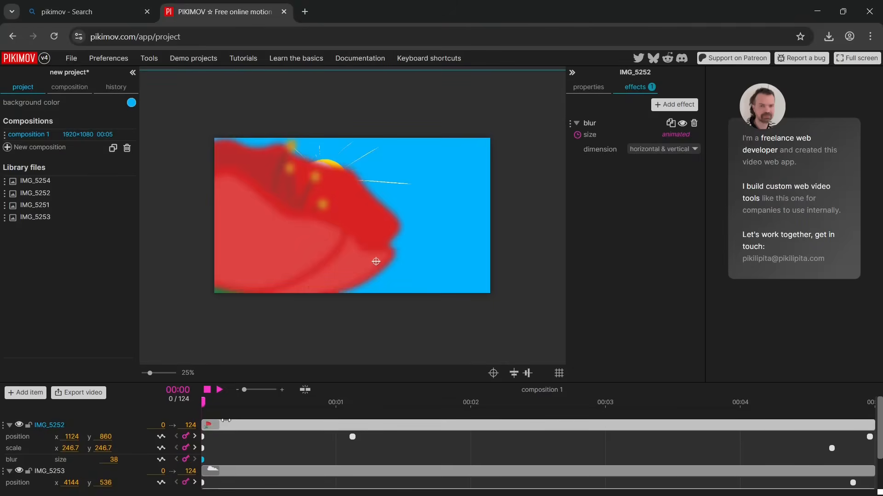
Add a blur size keyframe for the flower on frame 91
{"action": "left_click_drag", "start_coordinate": [204, 401], "coordinate": [766, 448]}
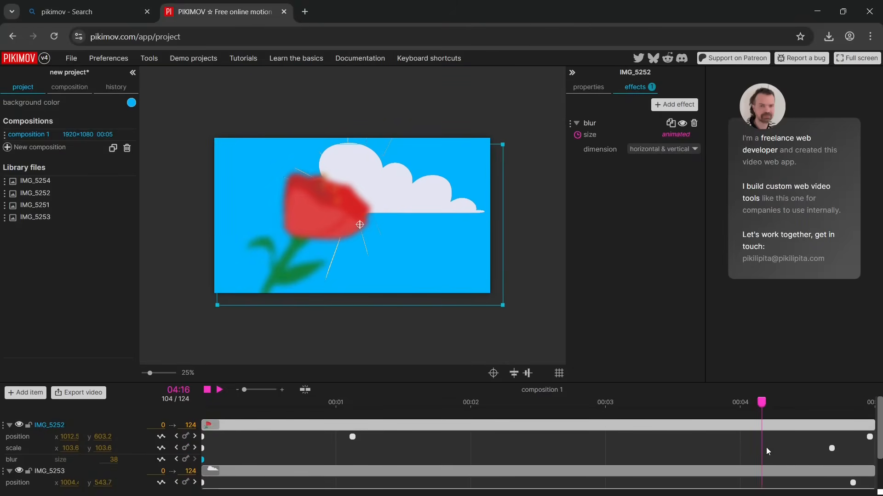
{"action": "left_click_drag", "start_coordinate": [761, 404], "coordinate": [691, 421]}
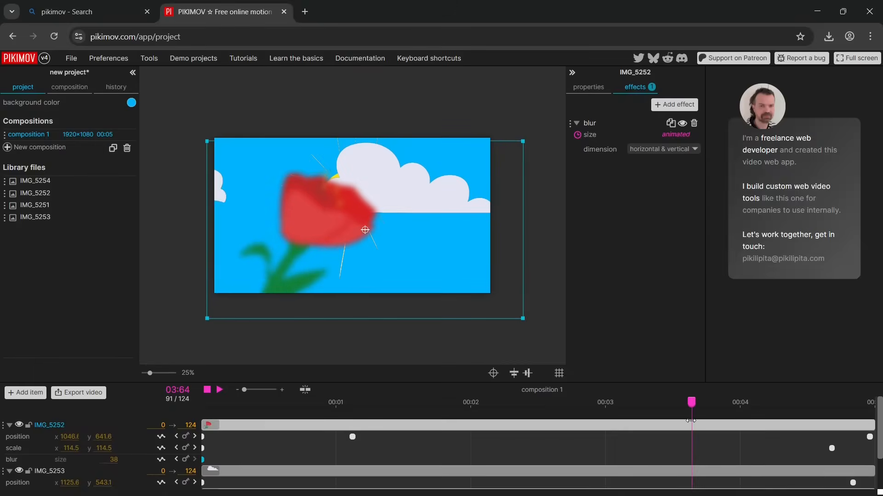
{"action": "left_click", "coordinate": [185, 460]}
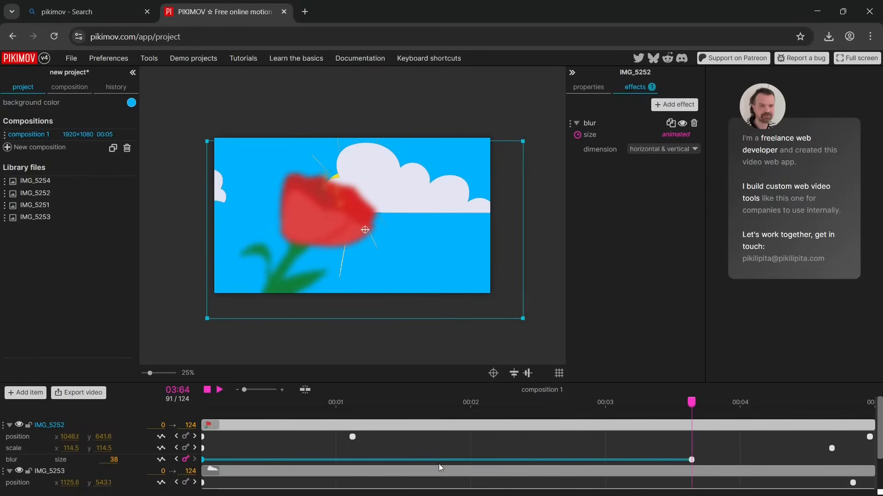
{"action": "left_click", "coordinate": [691, 459]}
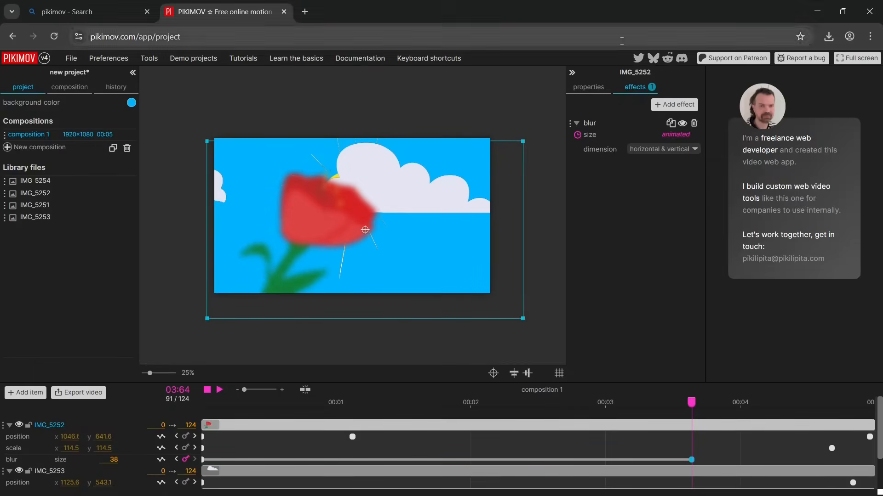
{"action": "left_click", "coordinate": [654, 146]}
{"action": "left_click", "coordinate": [655, 147]}
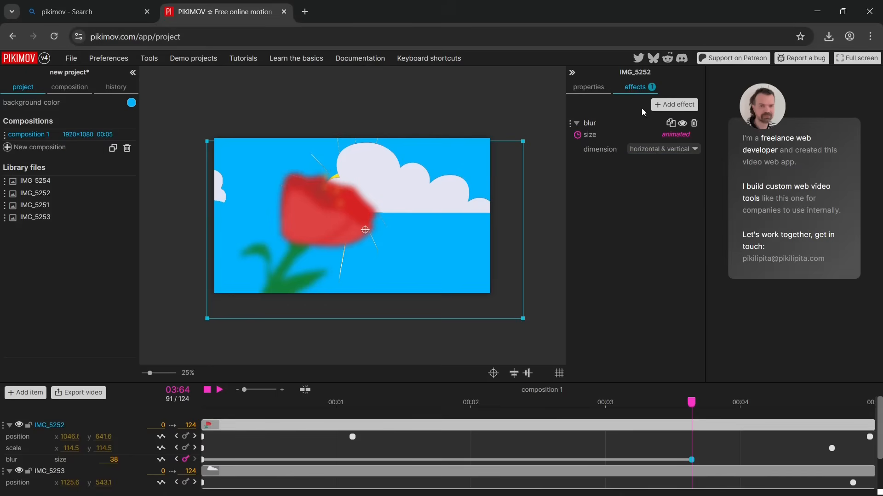
Switch the flower's blur effect off and back on to compare its look on frame 91
{"action": "left_click", "coordinate": [683, 123]}
{"action": "left_click_drag", "start_coordinate": [691, 402], "coordinate": [692, 428]}
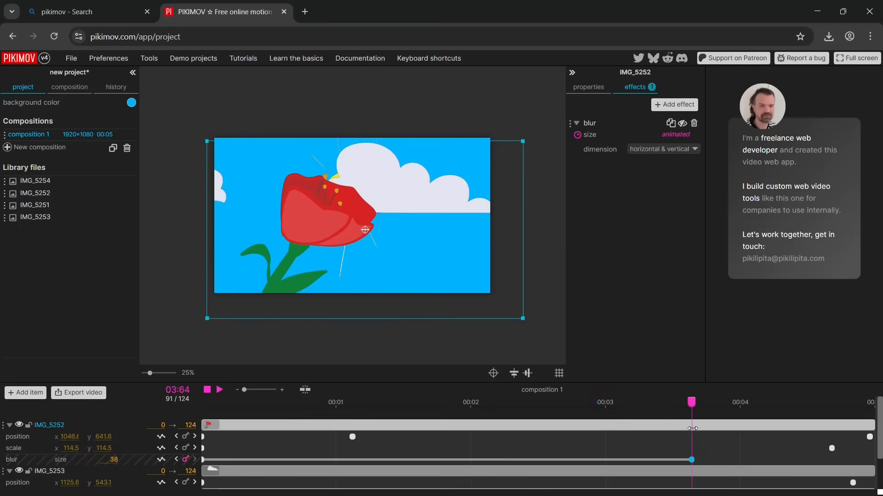
{"action": "left_click", "coordinate": [683, 124]}
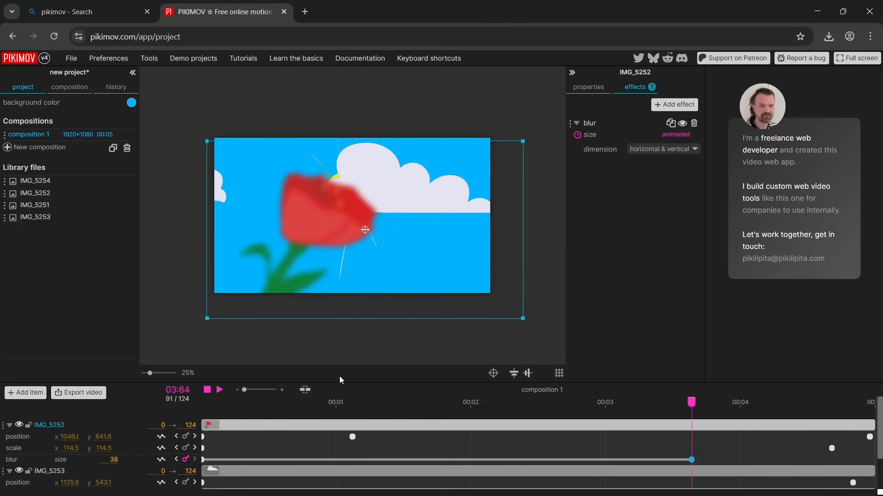
Set the flower's blur size to 0 on the frame 91 keyframe and play the animation from frame 0
{"action": "left_click", "coordinate": [110, 457]}
{"action": "type", "text": "0"}
{"action": "key", "text": "Return"}
{"action": "left_click_drag", "start_coordinate": [692, 402], "coordinate": [219, 441]}
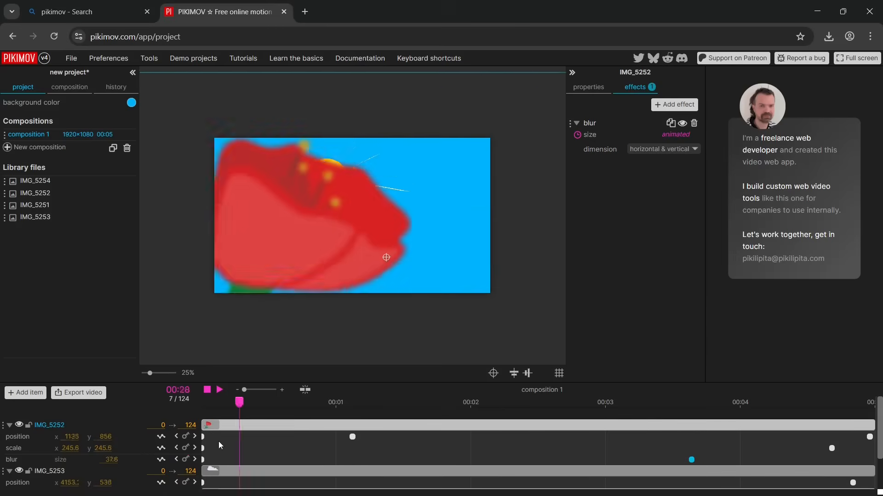
{"action": "left_click", "coordinate": [220, 391]}
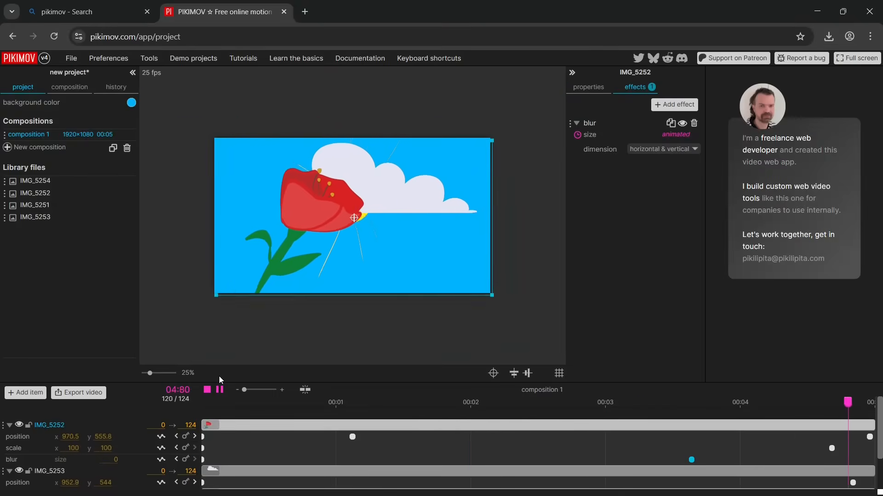
{"action": "key", "text": "space"}
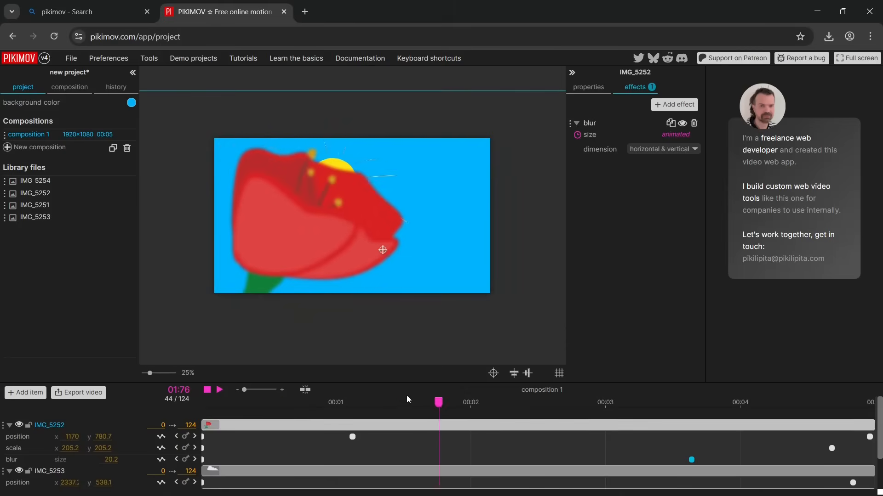
Browse the effects library through its shape and color categories and close it without applying an effect
{"action": "left_click", "coordinate": [674, 104]}
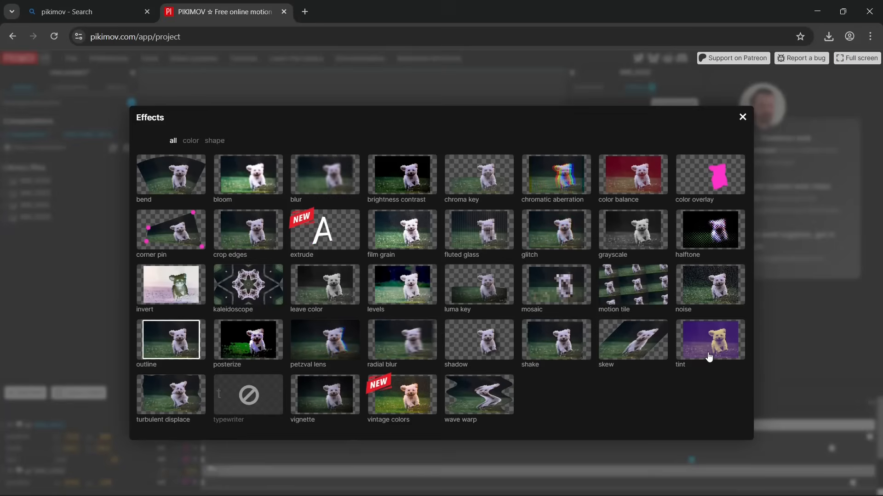
{"action": "left_click", "coordinate": [210, 144]}
{"action": "left_click", "coordinate": [190, 141]}
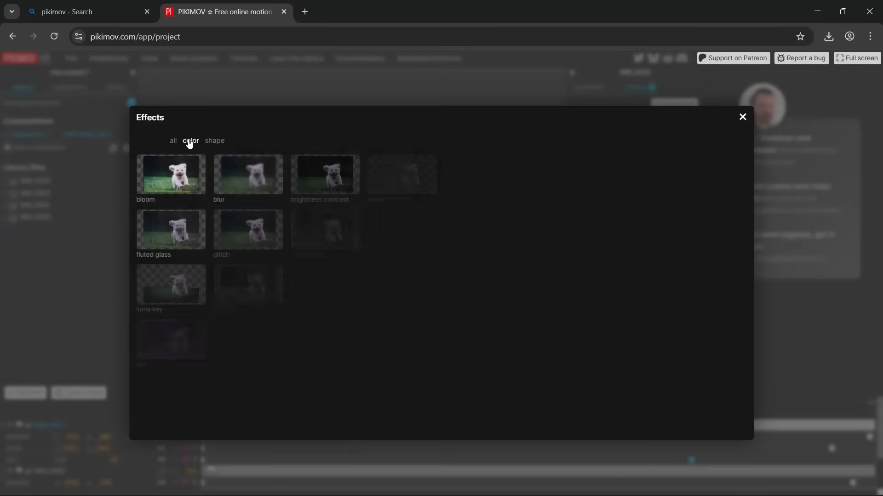
{"action": "left_click", "coordinate": [742, 117]}
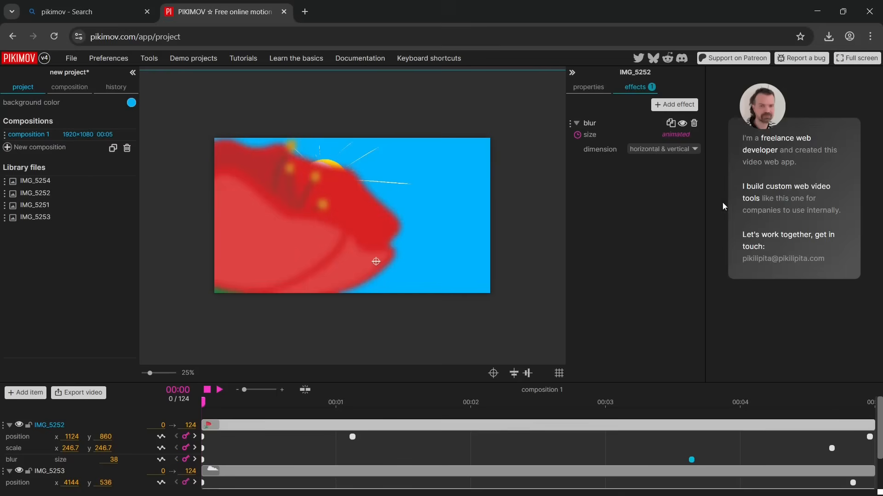
Play the animation, return the playhead to frame 0, and close the Device Setup notification
{"action": "left_click", "coordinate": [216, 392]}
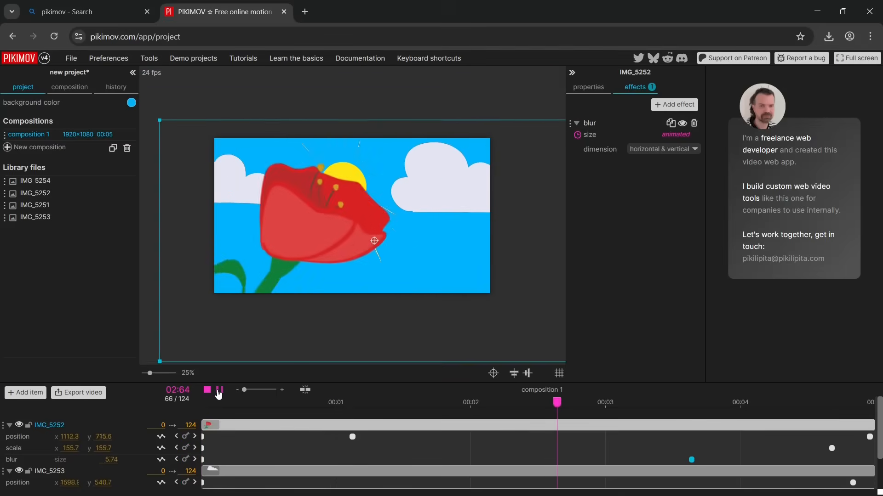
{"action": "left_click", "coordinate": [219, 392]}
{"action": "left_click_drag", "start_coordinate": [717, 401], "coordinate": [156, 412]}
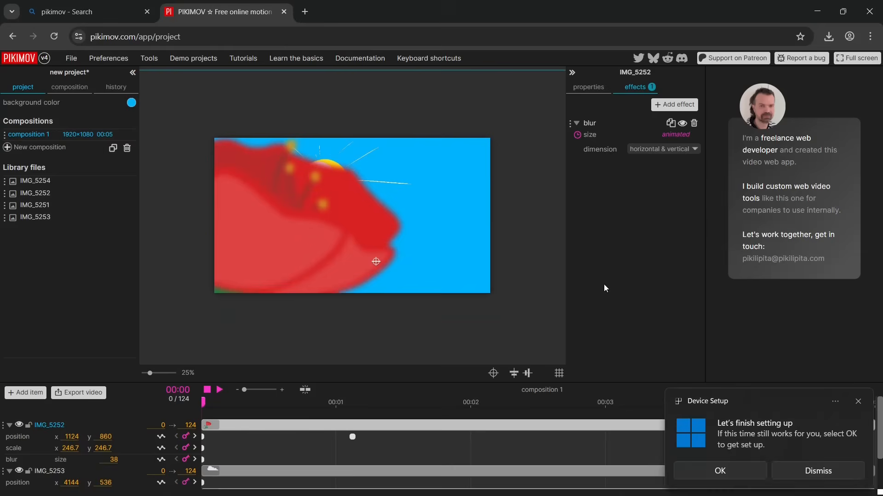
{"action": "left_click", "coordinate": [859, 402]}
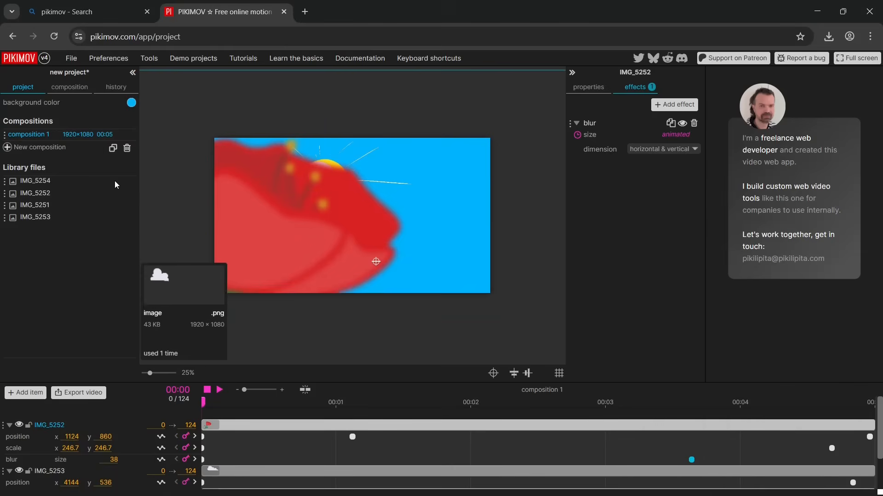
Create a 2D composition named composition 2 at 1920 × 1080, 25 fps, with a duration of 5 seconds
{"action": "left_click", "coordinate": [81, 88]}
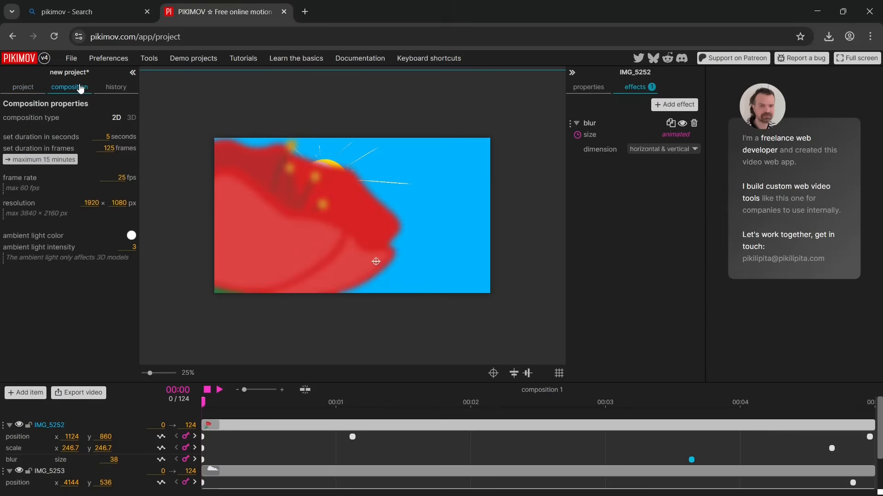
{"action": "left_click", "coordinate": [35, 90]}
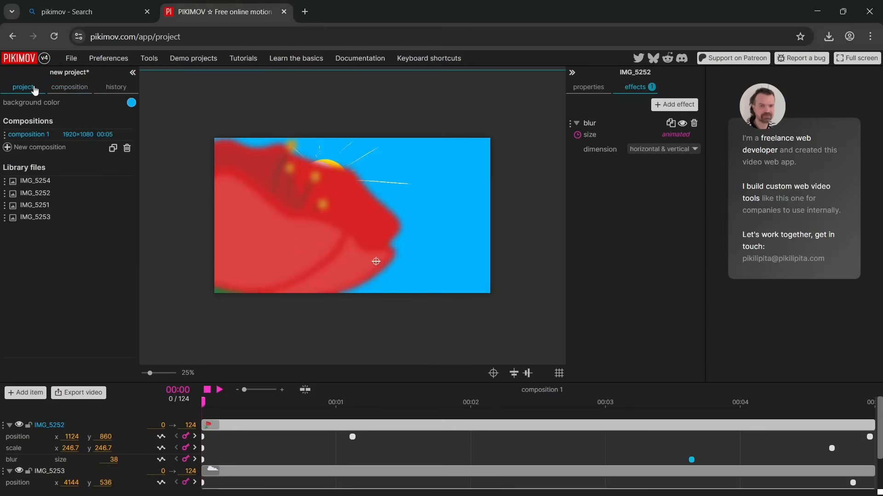
{"action": "left_click", "coordinate": [10, 148]}
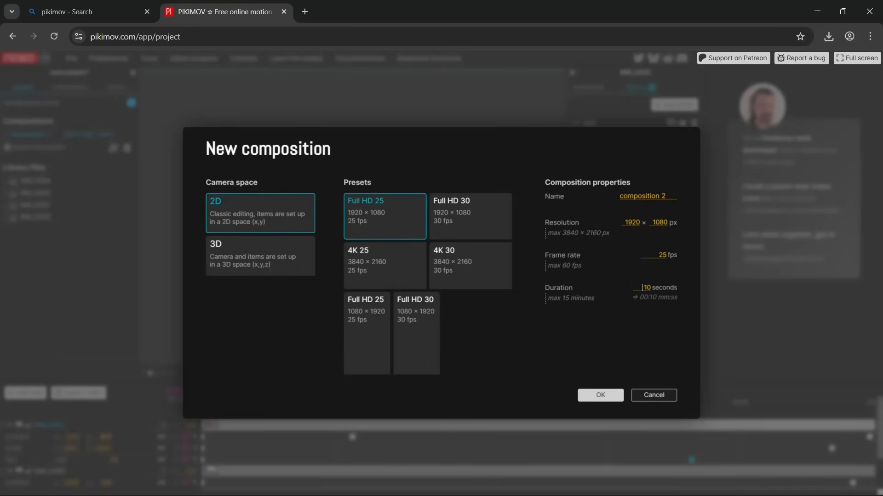
{"action": "left_click", "coordinate": [610, 397]}
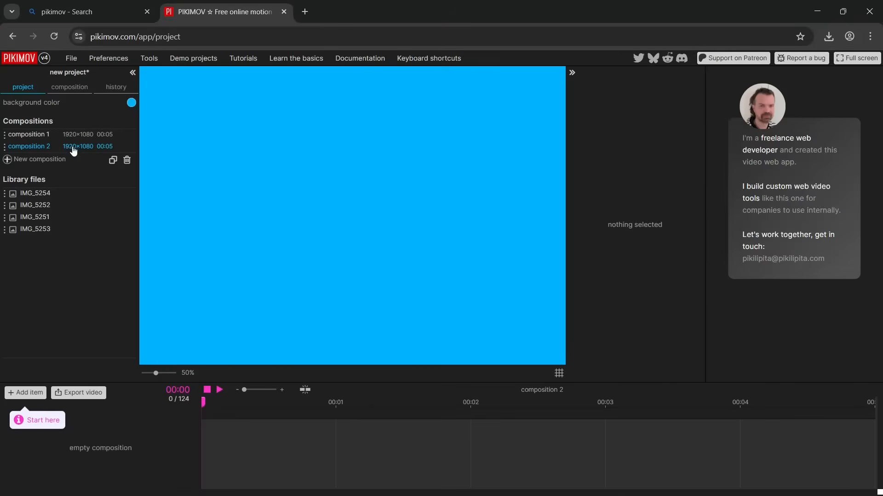
Nest composition 1 as an item in the timeline of composition 2
{"action": "left_click", "coordinate": [51, 137]}
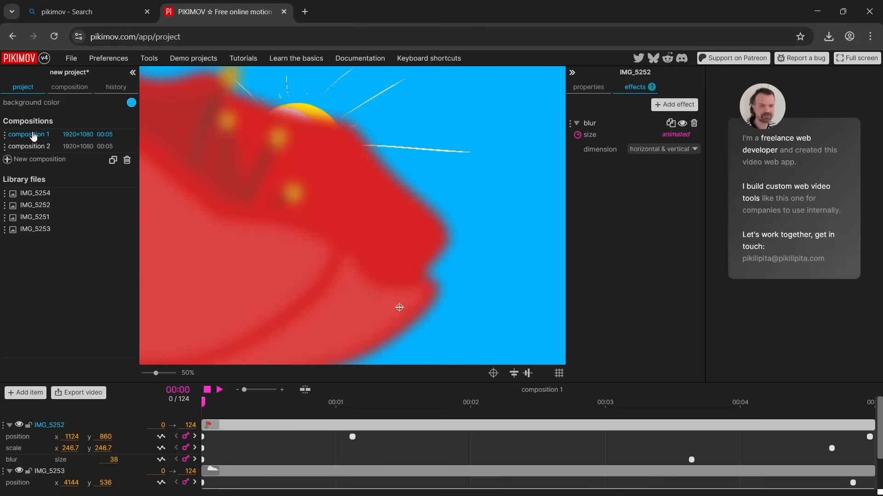
{"action": "left_click", "coordinate": [27, 150]}
{"action": "left_click_drag", "start_coordinate": [6, 134], "coordinate": [31, 450]}
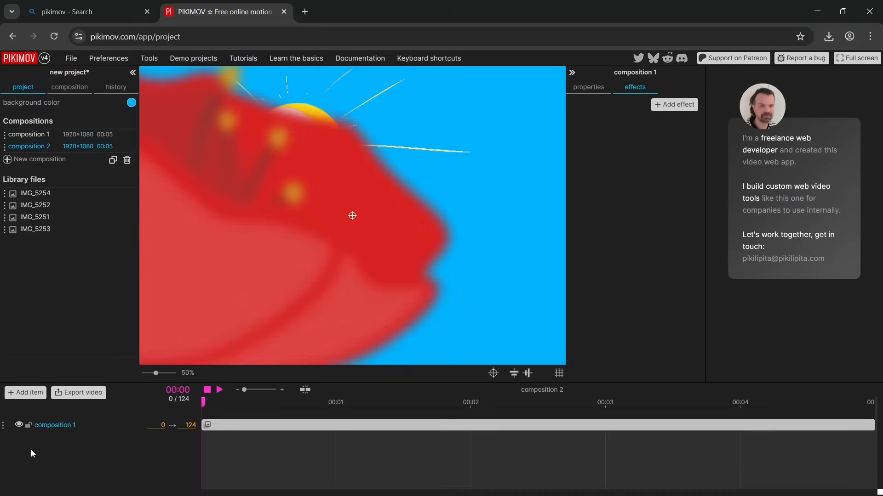
Play composition 2 with the whole frame in view, return to frame 0, and look through the available effects
{"action": "left_click", "coordinate": [219, 394]}
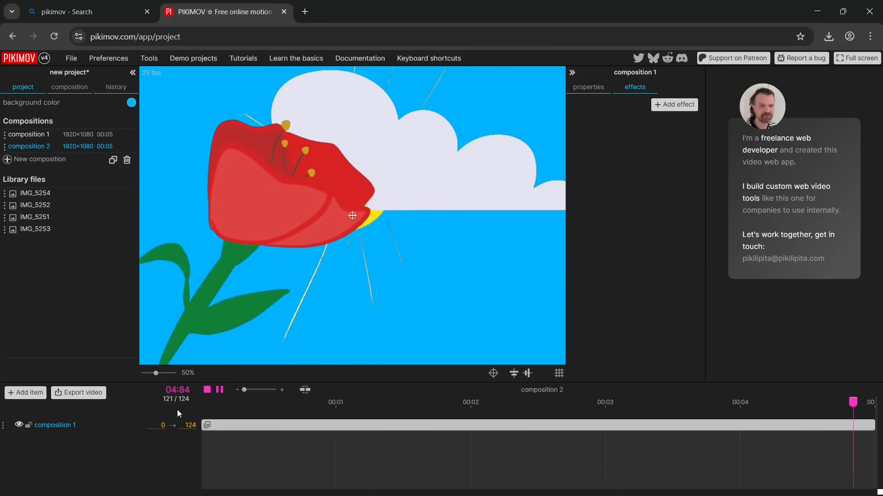
{"action": "left_click_drag", "start_coordinate": [156, 375], "coordinate": [150, 374]}
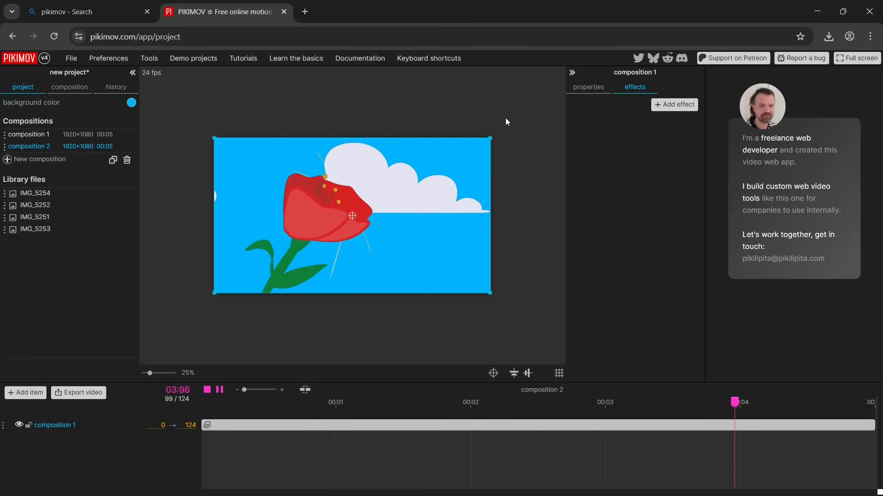
{"action": "left_click", "coordinate": [220, 390]}
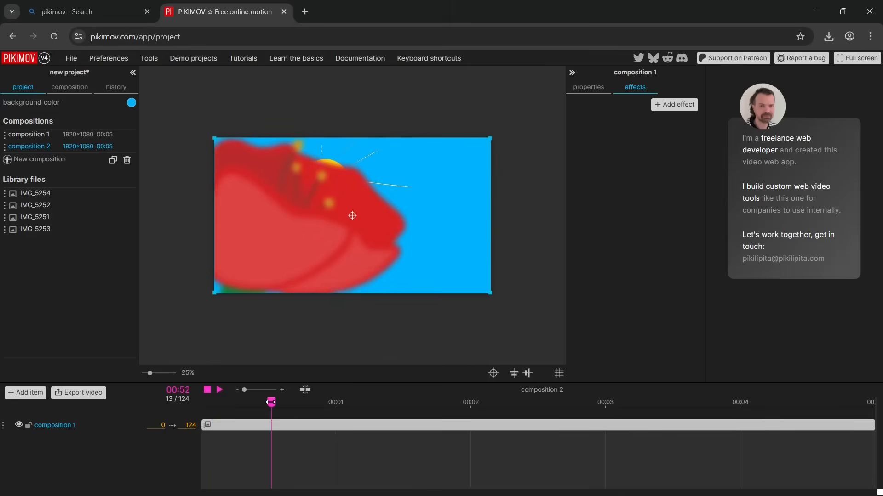
{"action": "left_click_drag", "start_coordinate": [271, 402], "coordinate": [200, 417]}
{"action": "left_click", "coordinate": [675, 103]}
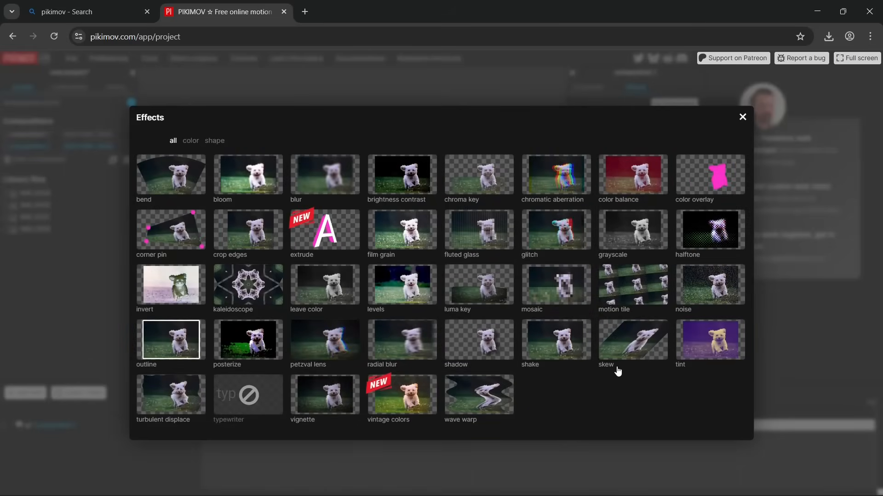
{"action": "left_click", "coordinate": [741, 116]}
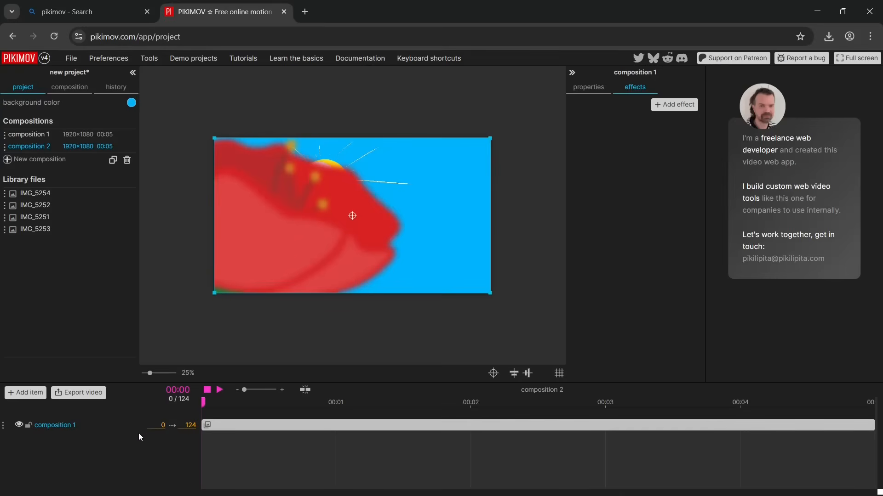
Add a rectangle to composition 2 and enlarge it to about 530% around x 952, y 572, covering the whole frame
{"action": "left_click", "coordinate": [21, 393]}
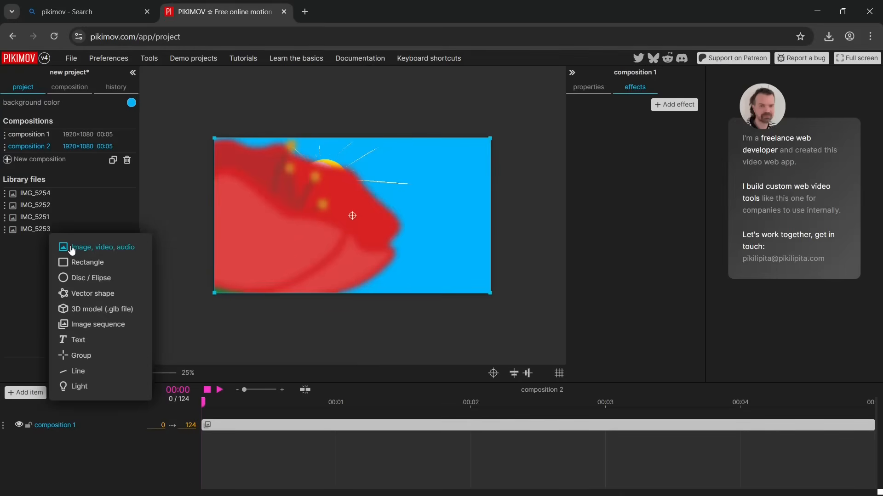
{"action": "left_click", "coordinate": [70, 263]}
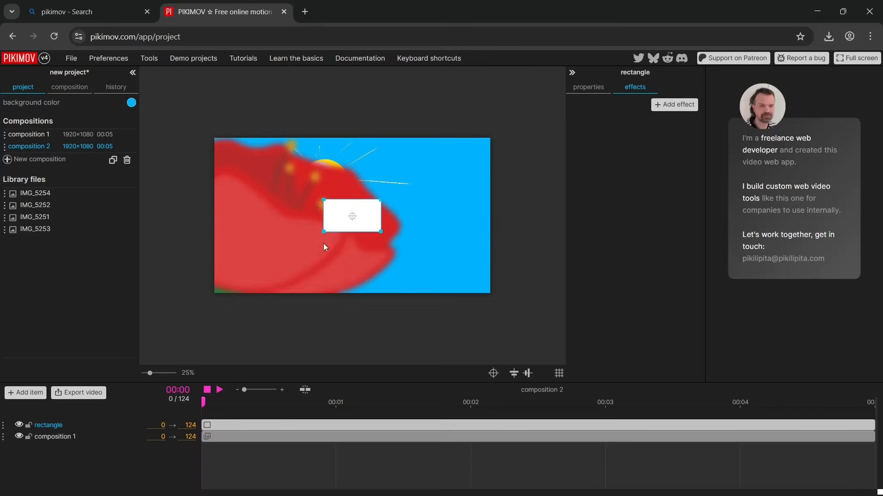
{"action": "left_click_drag", "start_coordinate": [355, 220], "coordinate": [471, 281]}
{"action": "left_click_drag", "start_coordinate": [523, 330], "coordinate": [421, 280]}
{"action": "left_click_drag", "start_coordinate": [385, 235], "coordinate": [451, 255]}
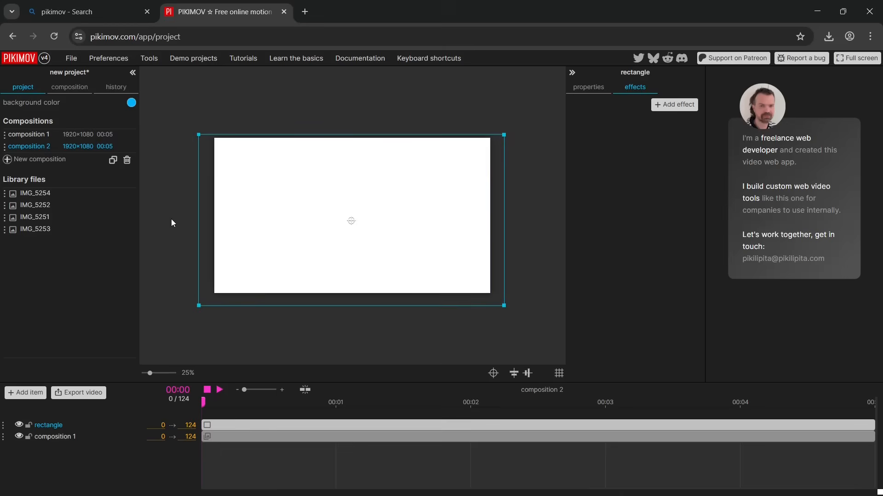
{"action": "right_click", "coordinate": [420, 243]}
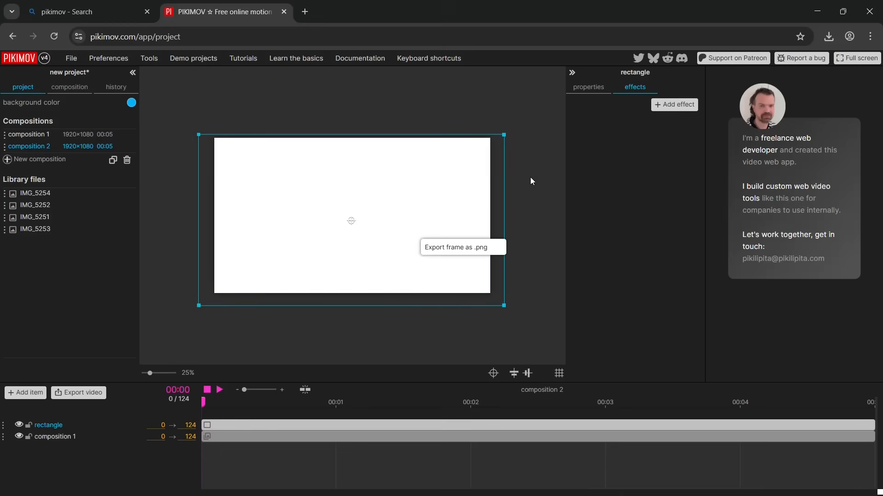
Set the rectangle's fill color to black (RGB 0, 0, 0) and deselect it
{"action": "left_click", "coordinate": [590, 91]}
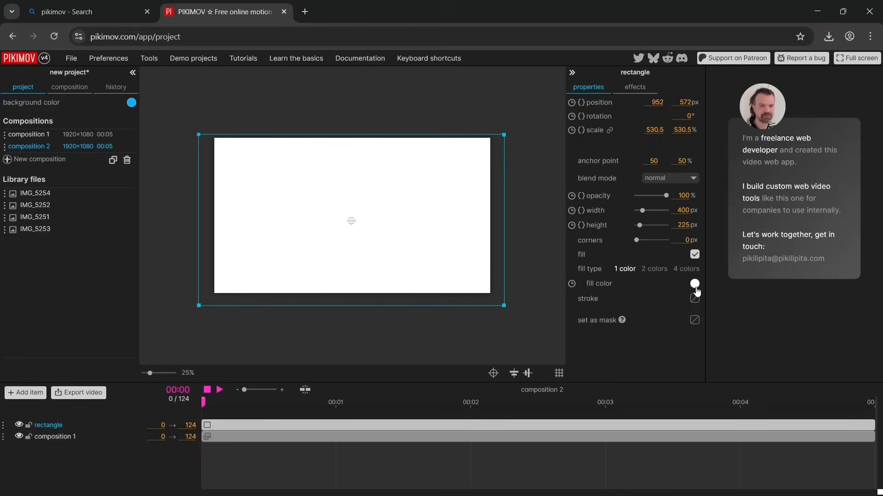
{"action": "left_click", "coordinate": [695, 284]}
{"action": "left_click", "coordinate": [557, 341]}
{"action": "left_click", "coordinate": [476, 239]}
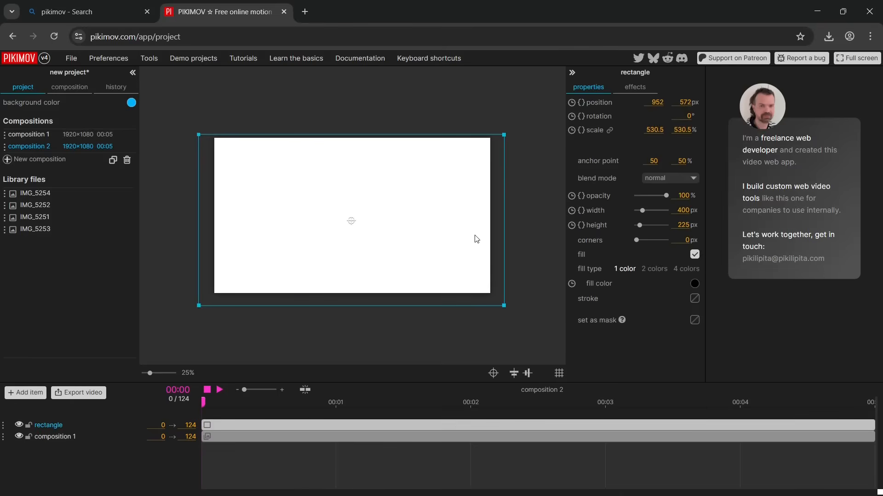
{"action": "left_click", "coordinate": [695, 284]}
{"action": "left_click_drag", "start_coordinate": [721, 321], "coordinate": [700, 365]}
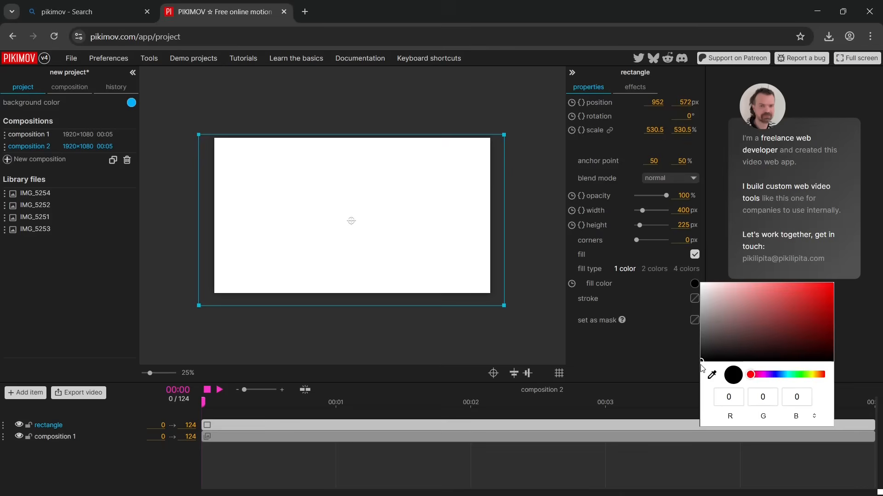
{"action": "left_click", "coordinate": [594, 335]}
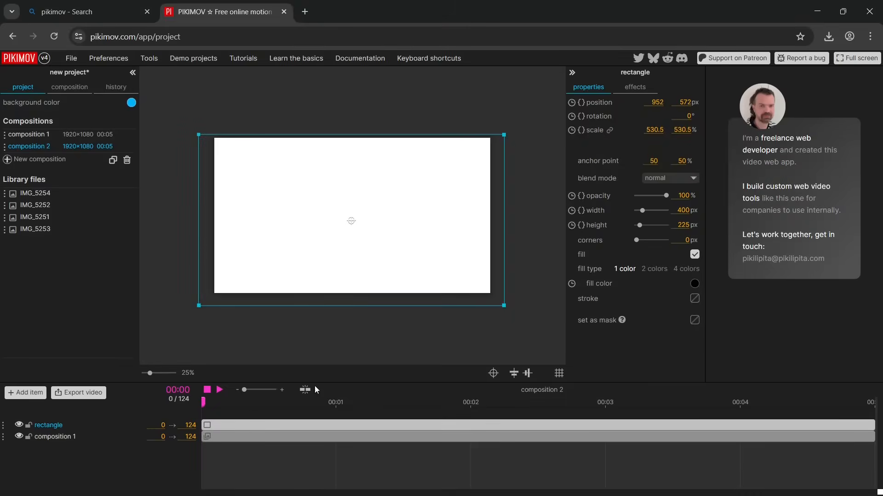
{"action": "left_click", "coordinate": [240, 314]}
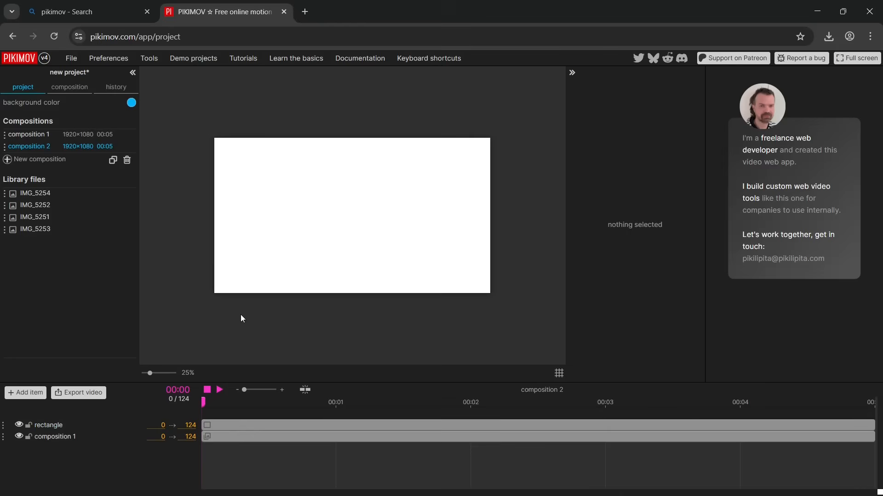
Animate the rectangle's opacity from 100 at frame 0 to 0 at frame 33, creating a fade-in from black
{"action": "left_click", "coordinate": [234, 421]}
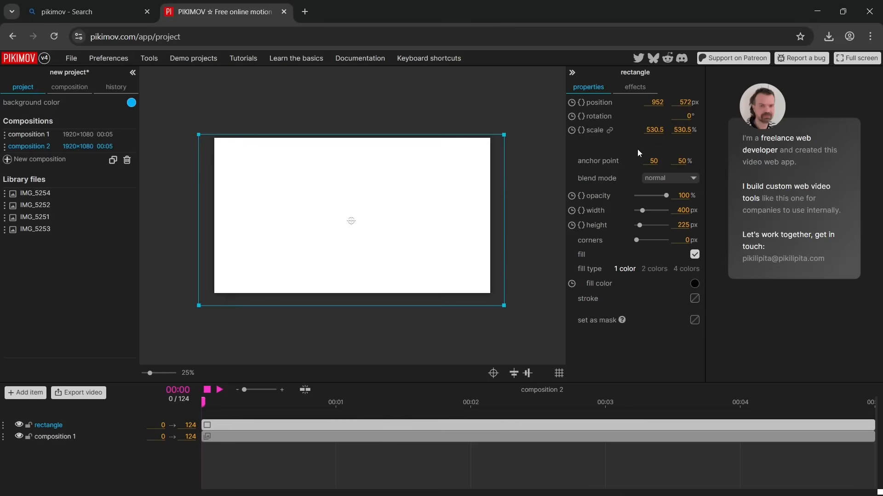
{"action": "left_click", "coordinate": [572, 197]}
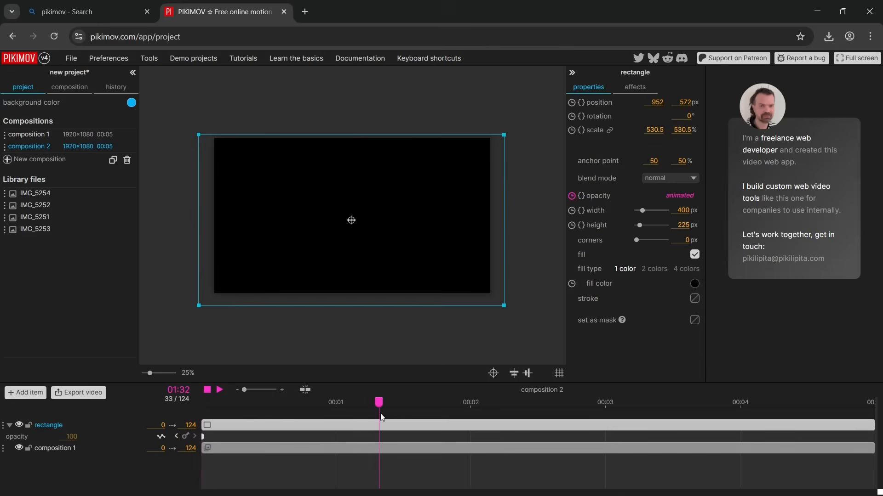
{"action": "left_click", "coordinate": [186, 436]}
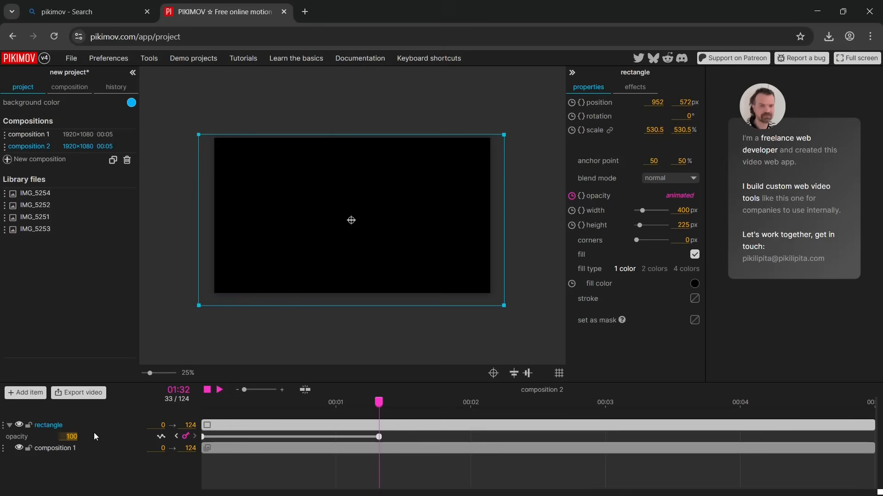
{"action": "left_click", "coordinate": [102, 446]}
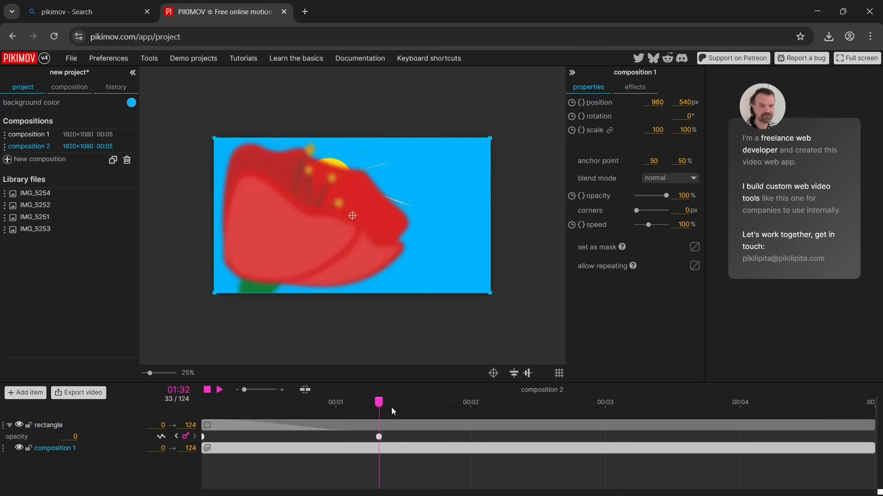
Preview the fade-in by playing composition 2 from frame 0, deselect all items, scrub through the timeline, and replay it from the start
{"action": "left_click", "coordinate": [207, 389]}
{"action": "left_click", "coordinate": [219, 390]}
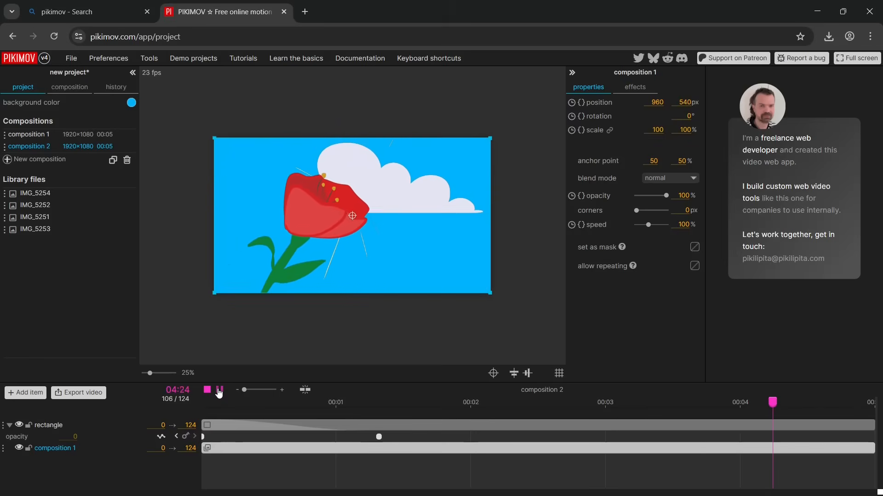
{"action": "left_click", "coordinate": [219, 392]}
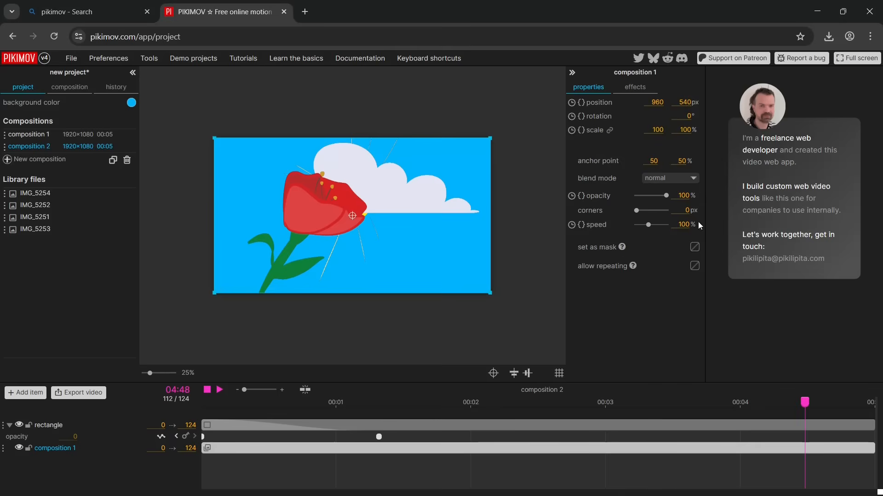
{"action": "left_click_drag", "start_coordinate": [823, 402], "coordinate": [190, 401]}
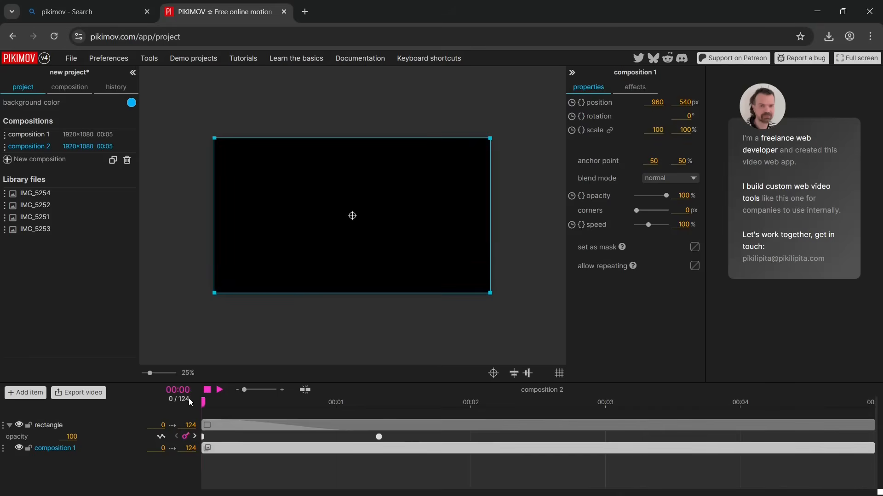
{"action": "left_click", "coordinate": [220, 391]}
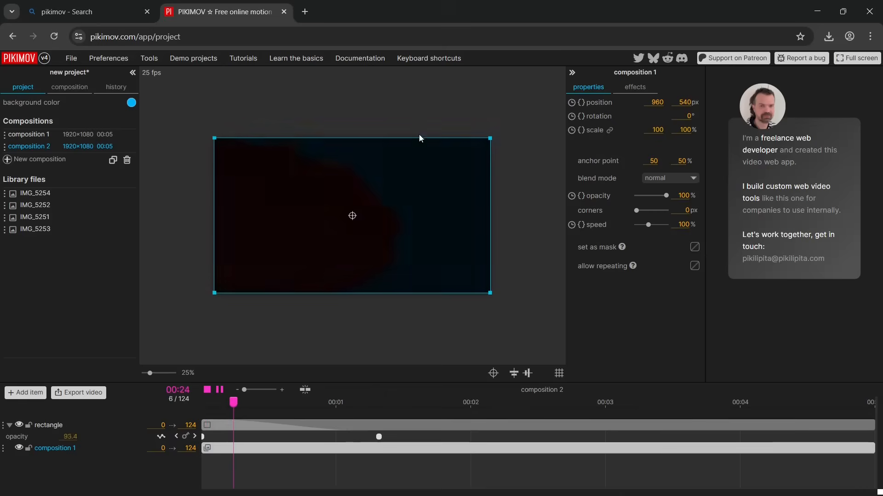
{"action": "left_click", "coordinate": [391, 340]}
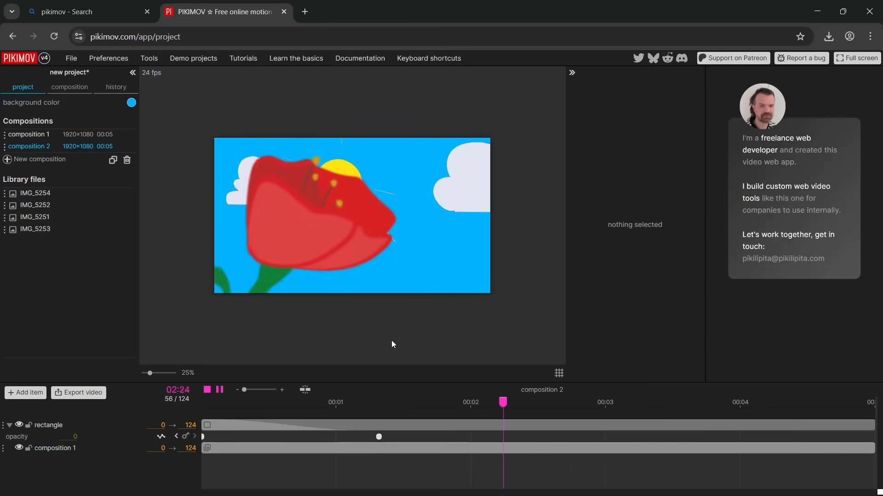
{"action": "left_click_drag", "start_coordinate": [585, 407], "coordinate": [641, 412]}
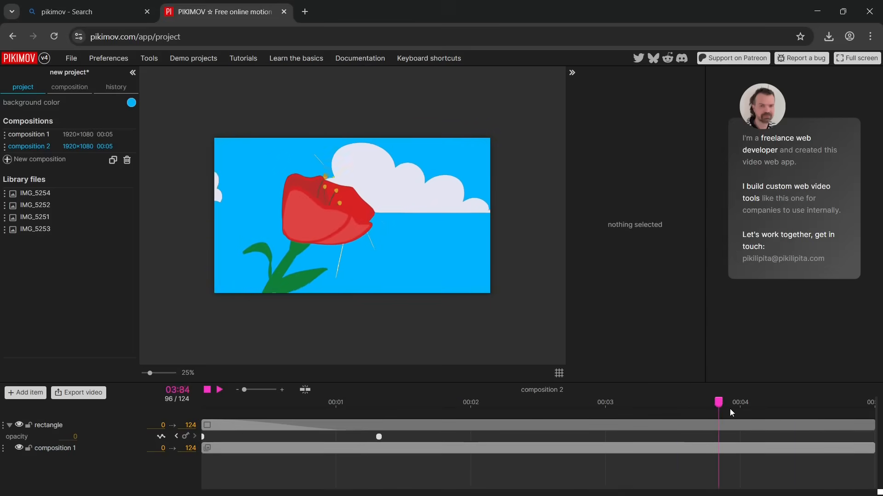
{"action": "left_click_drag", "start_coordinate": [798, 417], "coordinate": [208, 444]}
{"action": "left_click", "coordinate": [222, 392]}
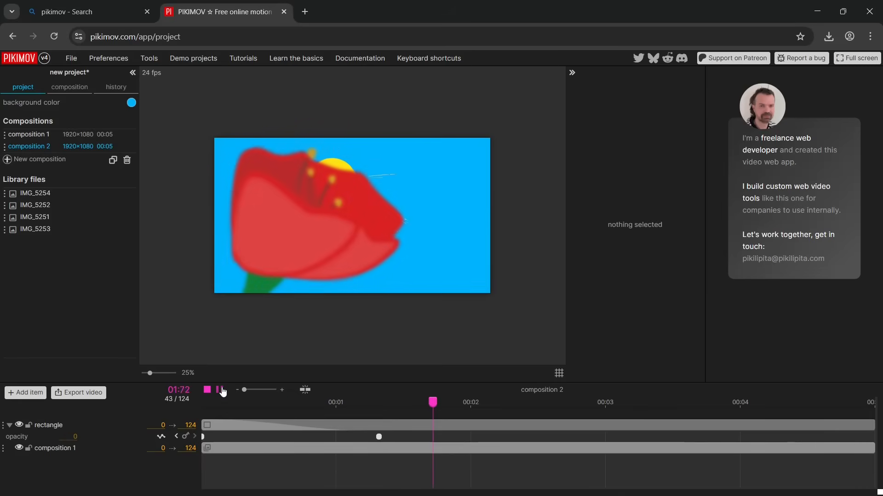